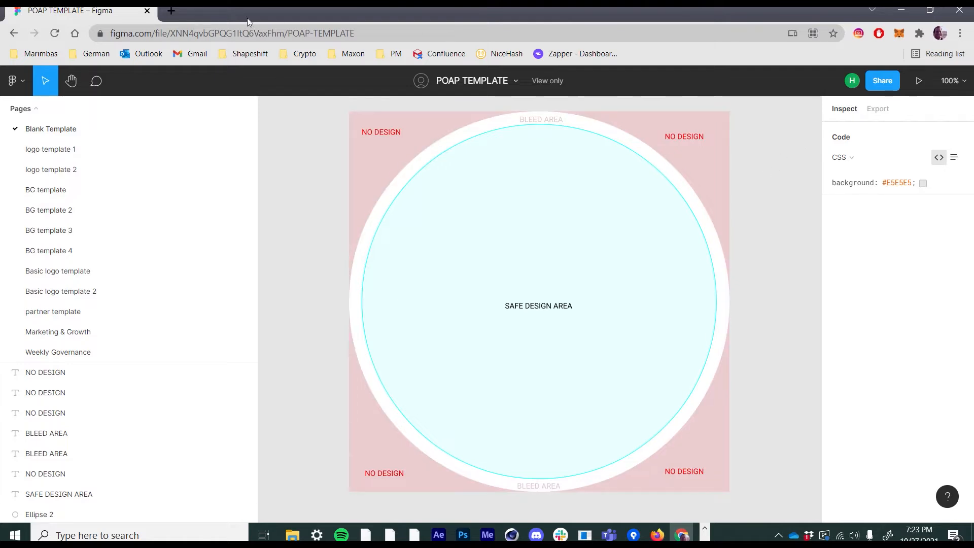
# - Duplicate the view-only POAP TEMPLATE file to the drafts
pyautogui.click(289, 34)
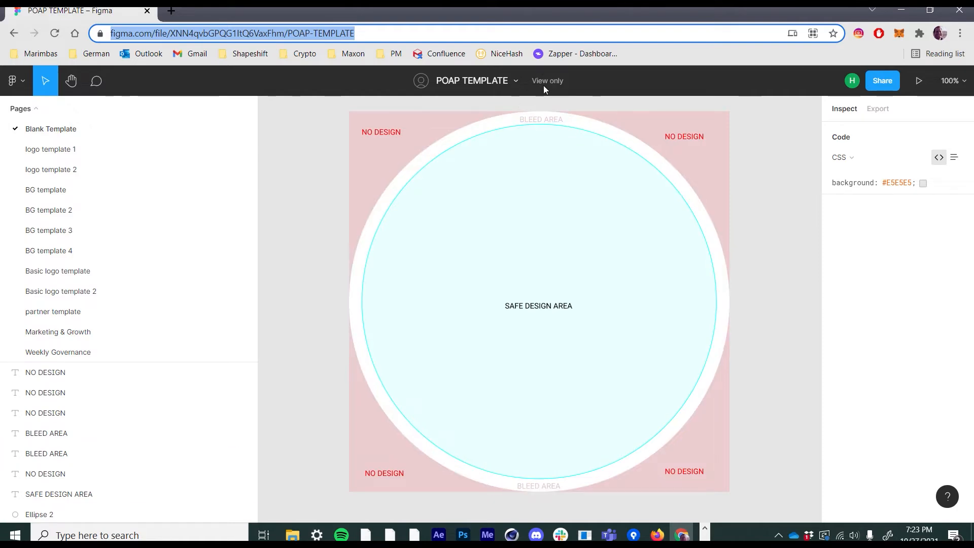
pyautogui.click(514, 82)
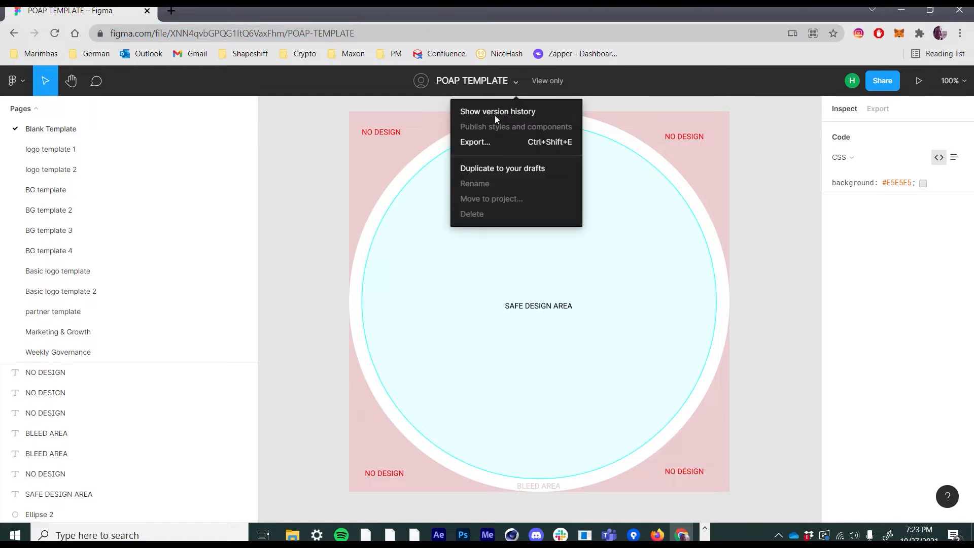
pyautogui.click(473, 172)
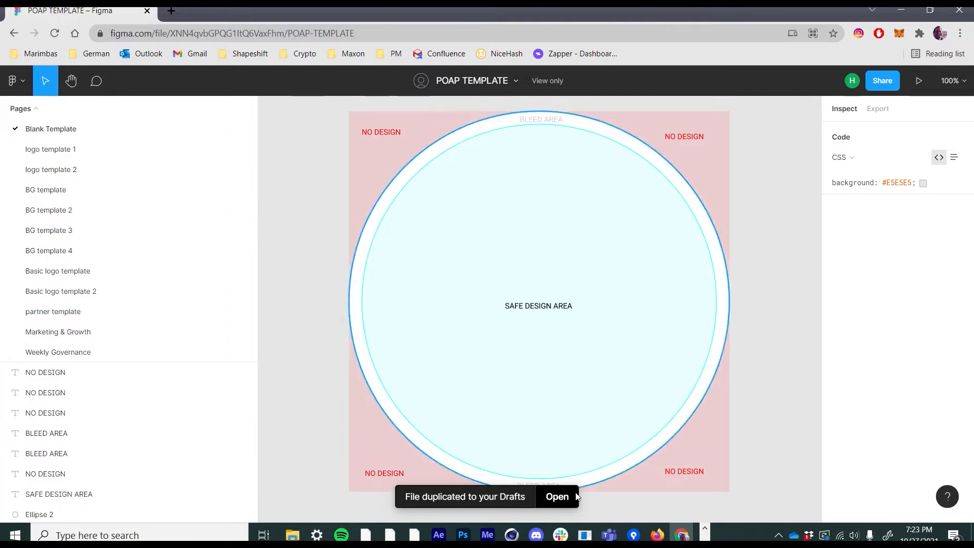
# - Go back to the file browser and open POAP TEMPLATE (Copy) from the recently viewed files
pyautogui.click(20, 86)
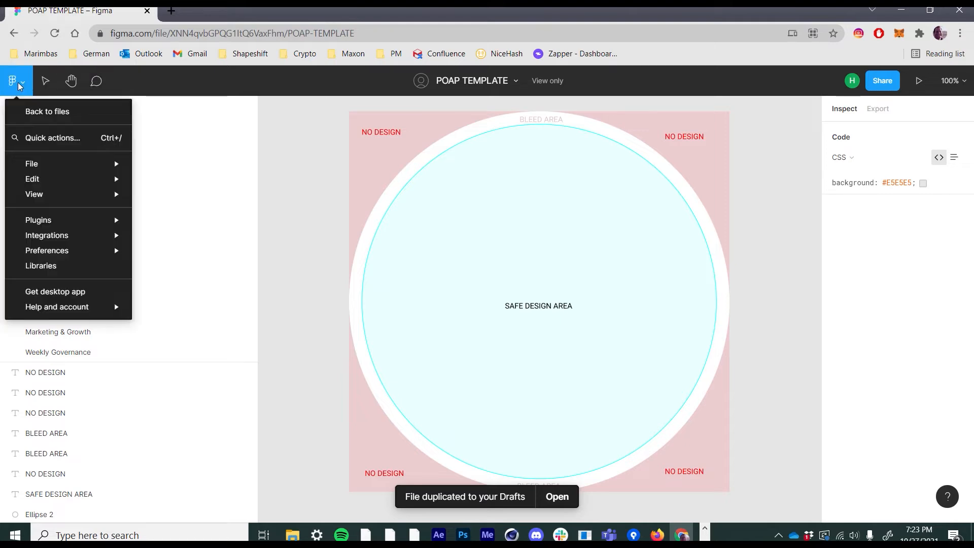
pyautogui.click(31, 114)
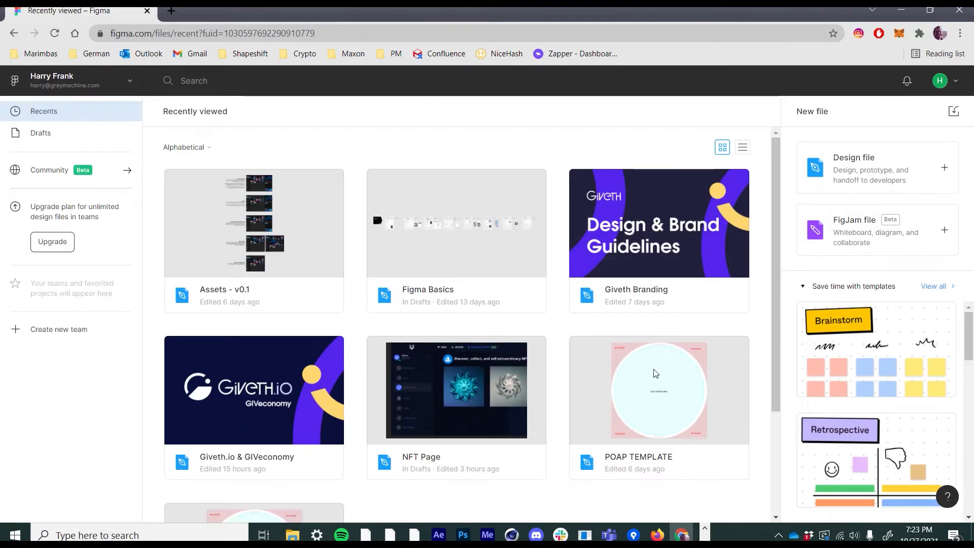
pyautogui.scroll(-2, 654, 373)
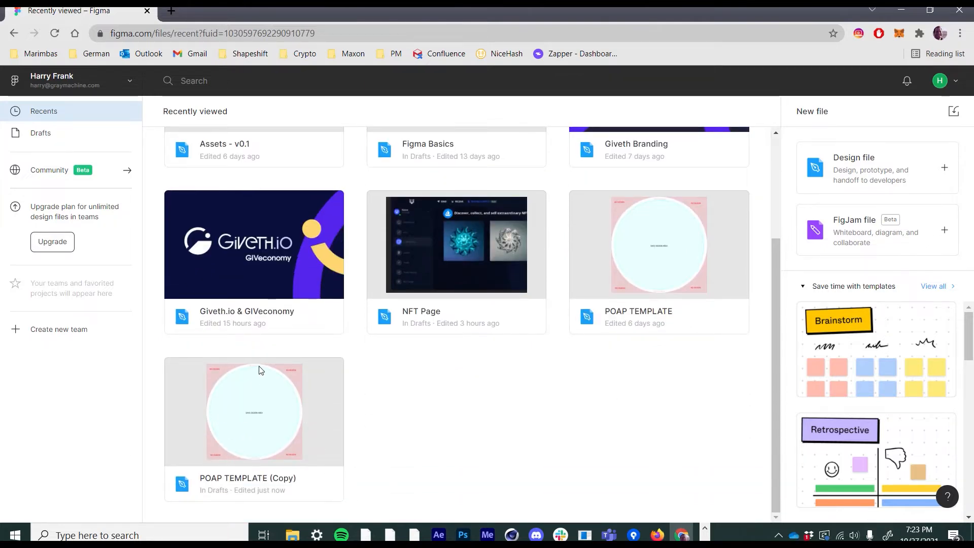
pyautogui.doubleClick(256, 412)
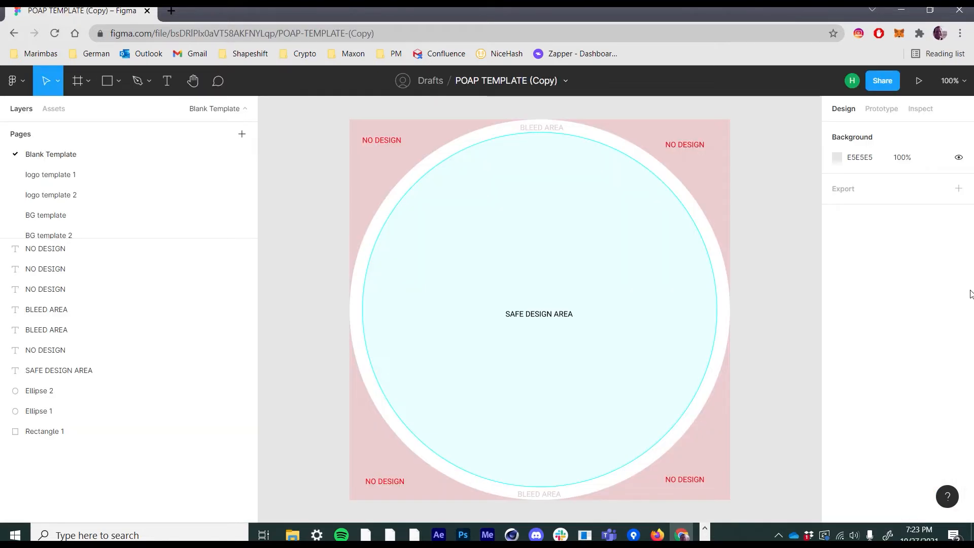
# - Look through the logo template 1, logo template 2 and BG template pages and inspect the badge's text and background layers
pyautogui.click(53, 175)
pyautogui.click(57, 195)
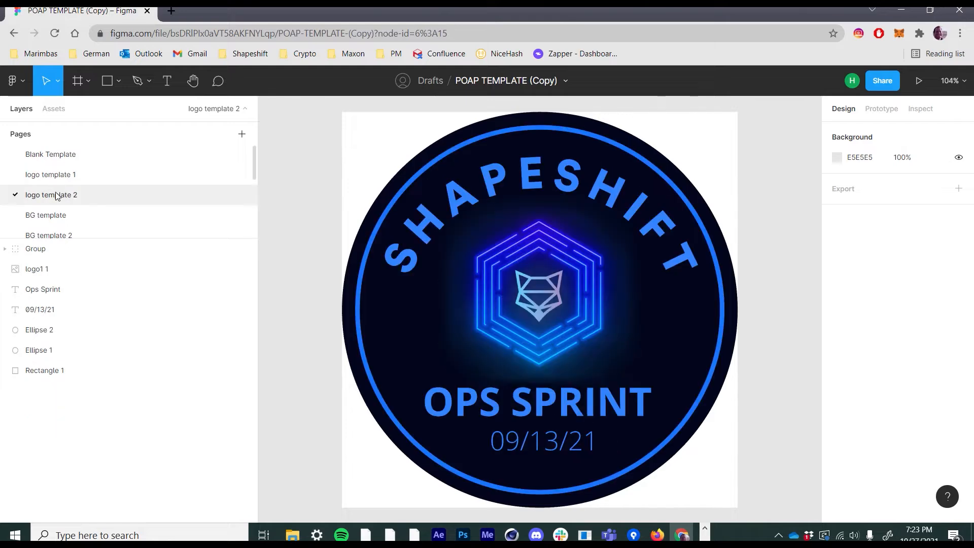
pyautogui.click(47, 215)
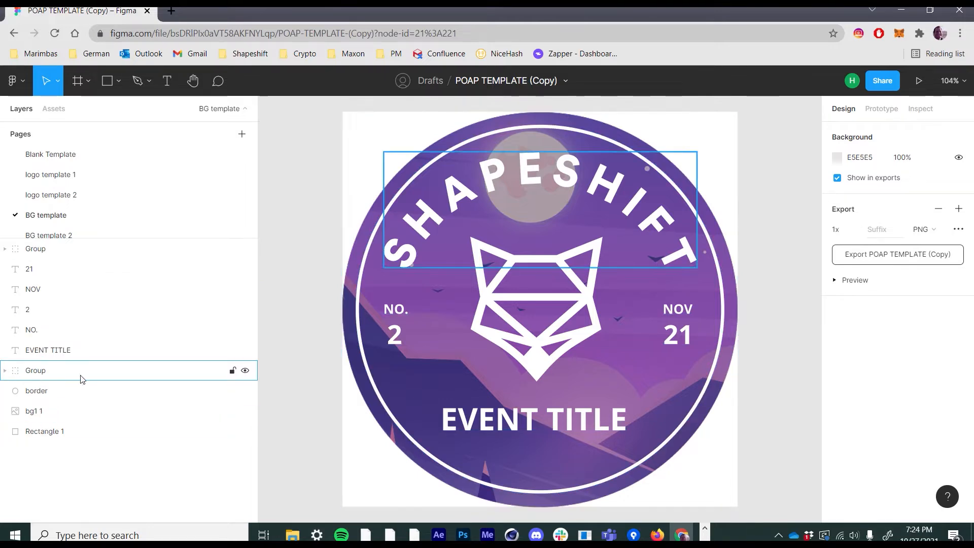
pyautogui.click(531, 350)
pyautogui.doubleClick(678, 309)
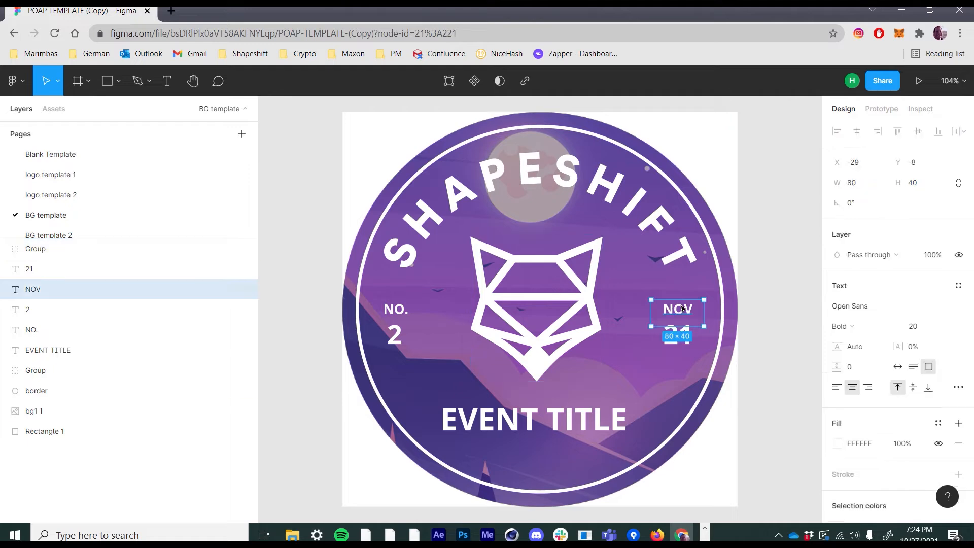
pyautogui.click(707, 283)
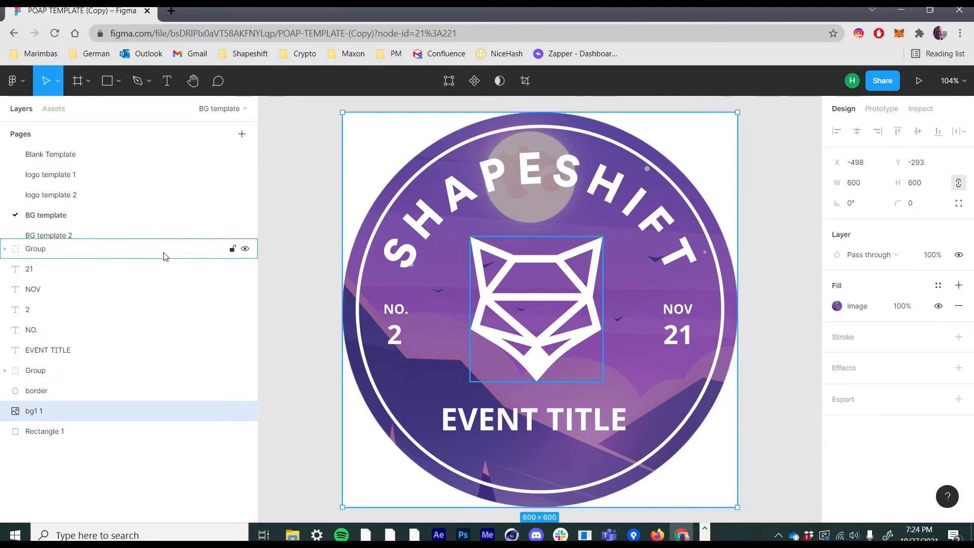
# - Enlarge the page list to show every template page and open the BG template 2 page
pyautogui.moveTo(169, 236); pyautogui.dragTo(145, 387)
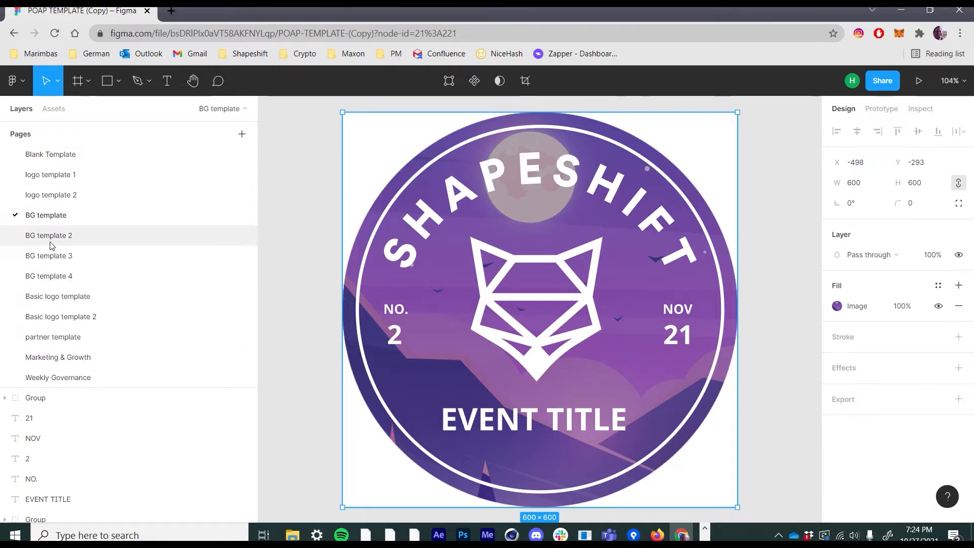
pyautogui.click(32, 244)
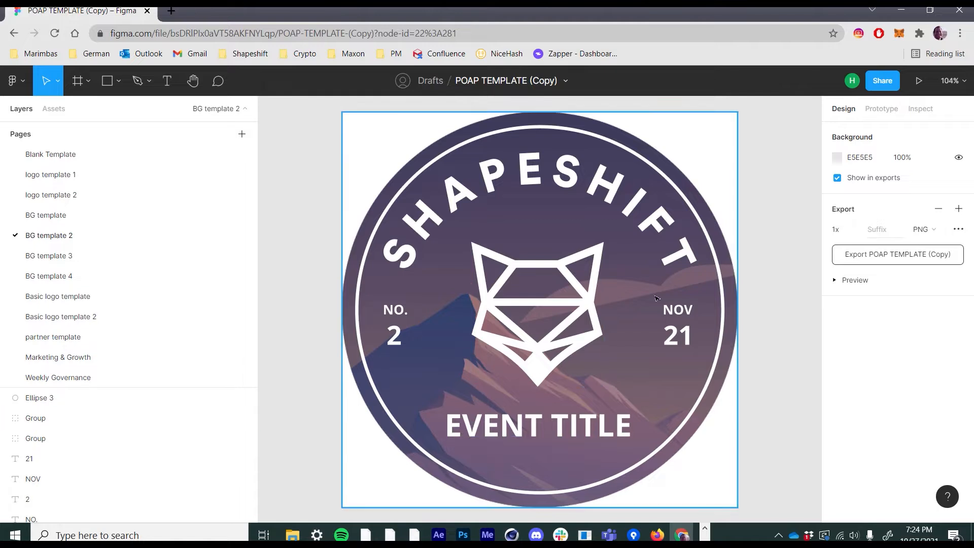
# - Change the month text on the badge to DEC
pyautogui.click(680, 314)
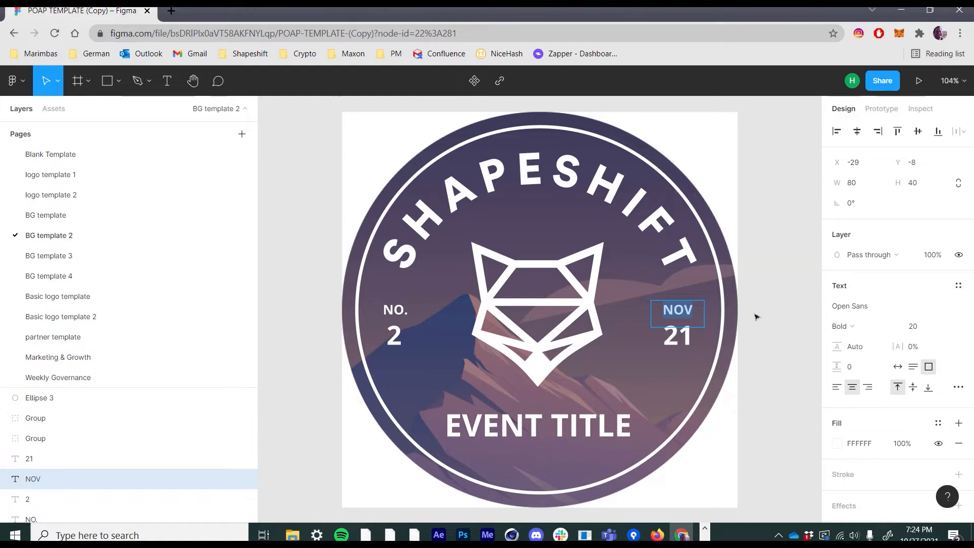
pyautogui.write('DEC')
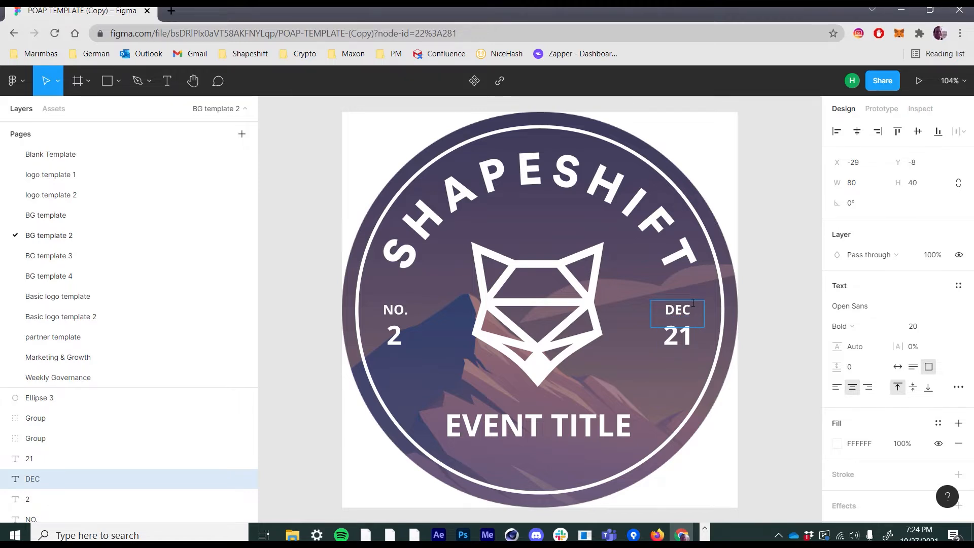
pyautogui.press('Escape')
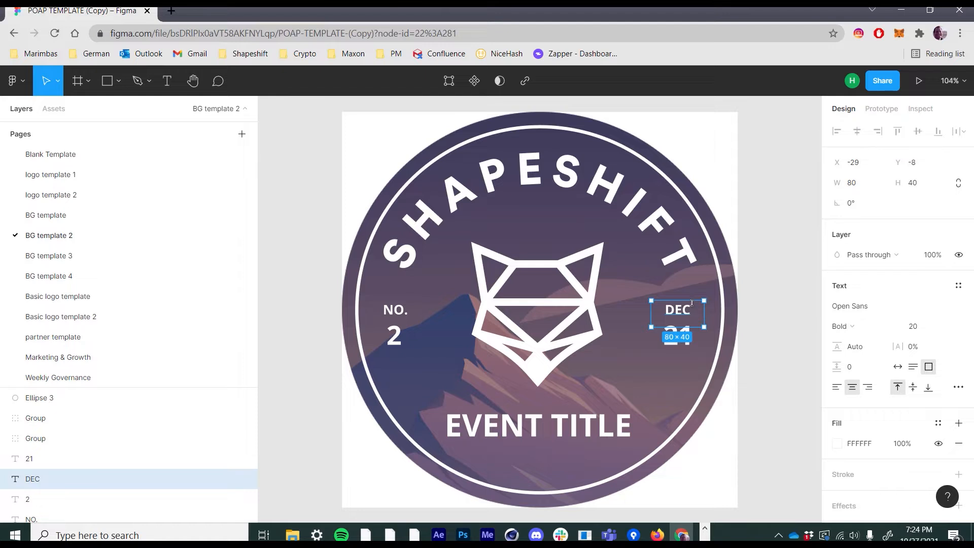
pyautogui.click(766, 290)
# - Change the number beneath the month on the badge to 10 and deselect the text
pyautogui.click(680, 335)
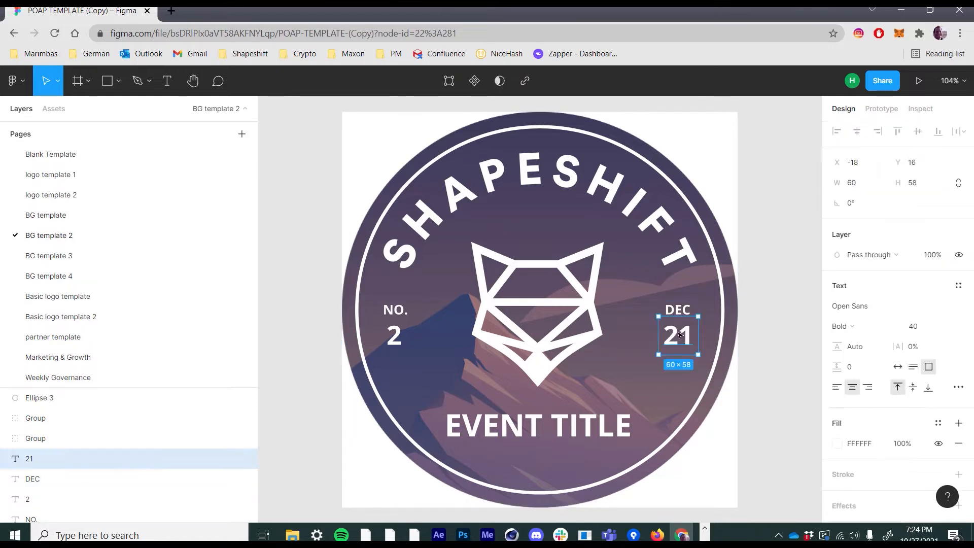
pyautogui.doubleClick(672, 339)
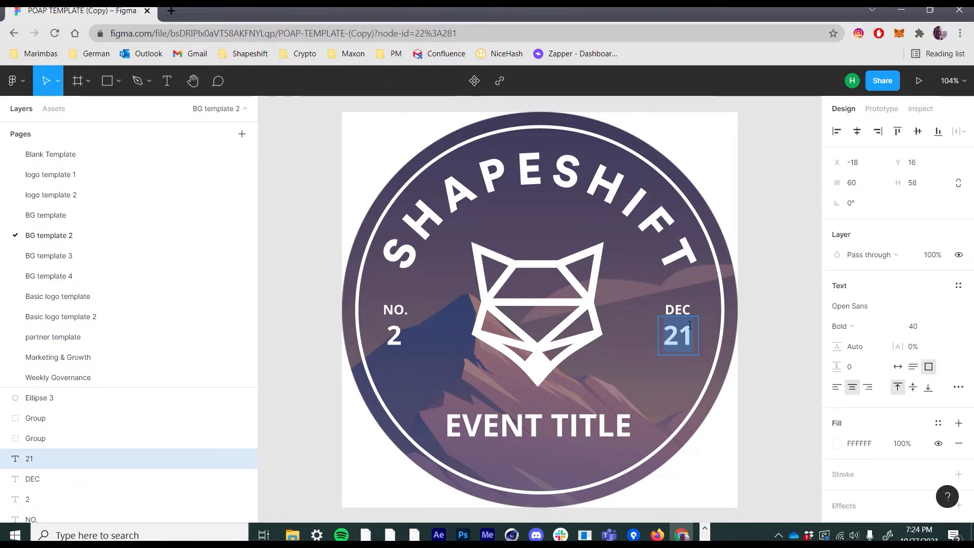
pyautogui.write('10')
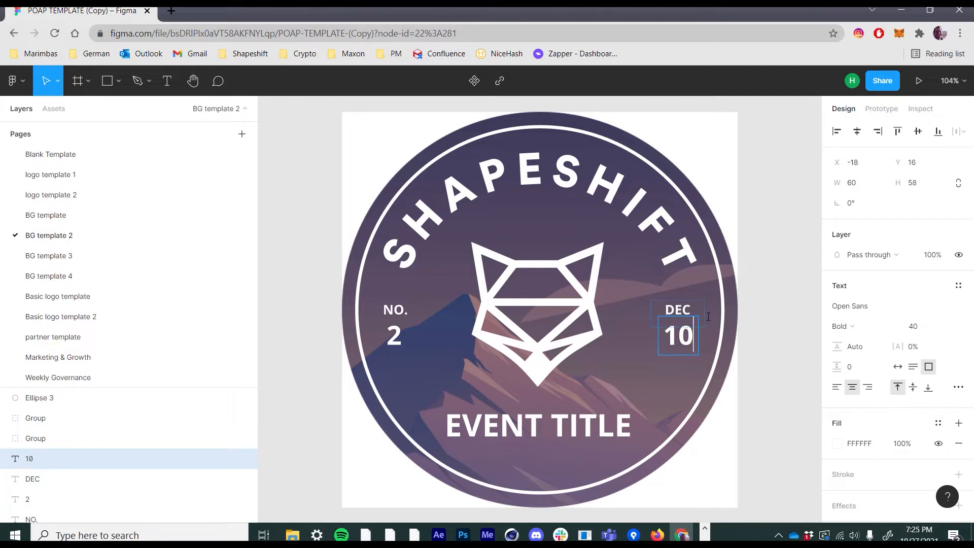
pyautogui.press('Escape')
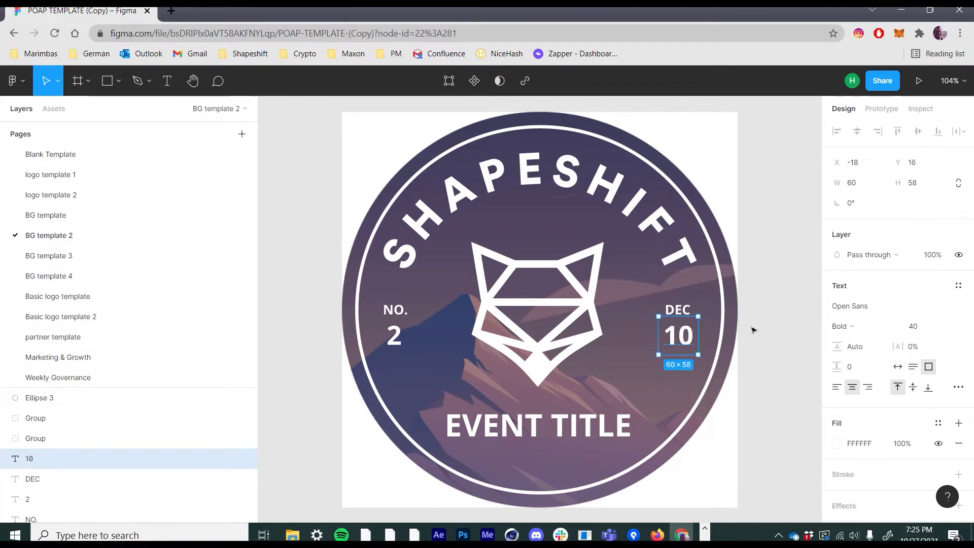
pyautogui.press('Escape')
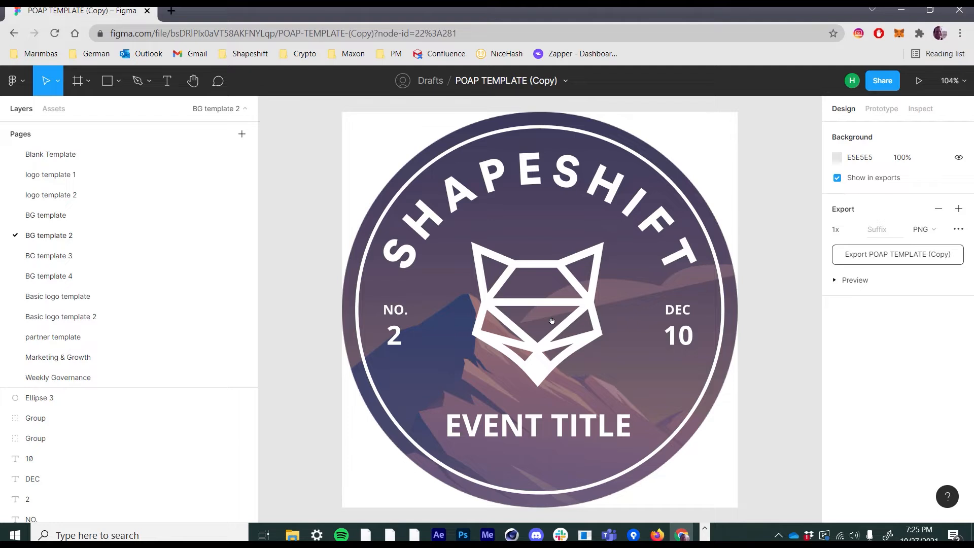
# - Replace the EVENT TITLE text at the base of the badge with PRODUCT OFFICE HOURS
pyautogui.moveTo(556, 322); pyautogui.dragTo(581, 284)
pyautogui.moveTo(543, 372); pyautogui.dragTo(515, 335)
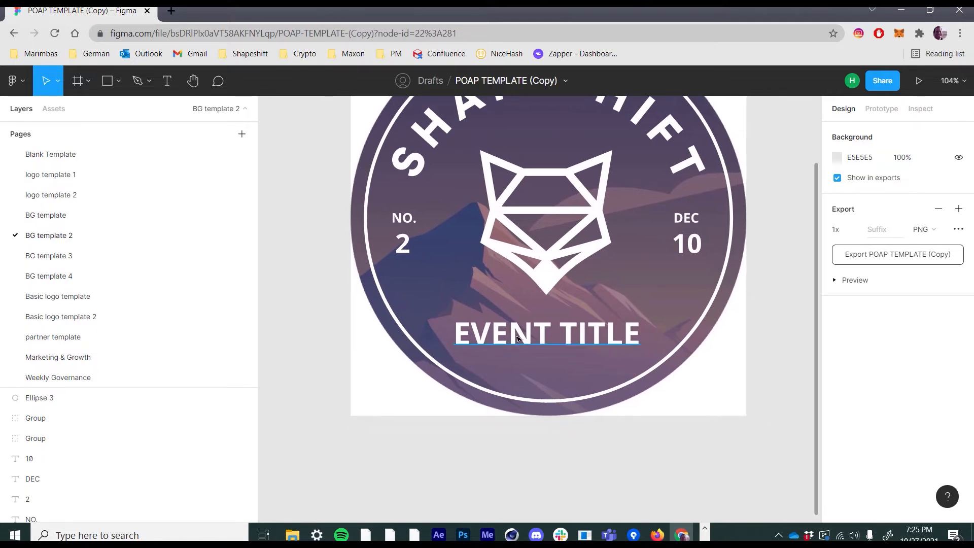
pyautogui.doubleClick(512, 330)
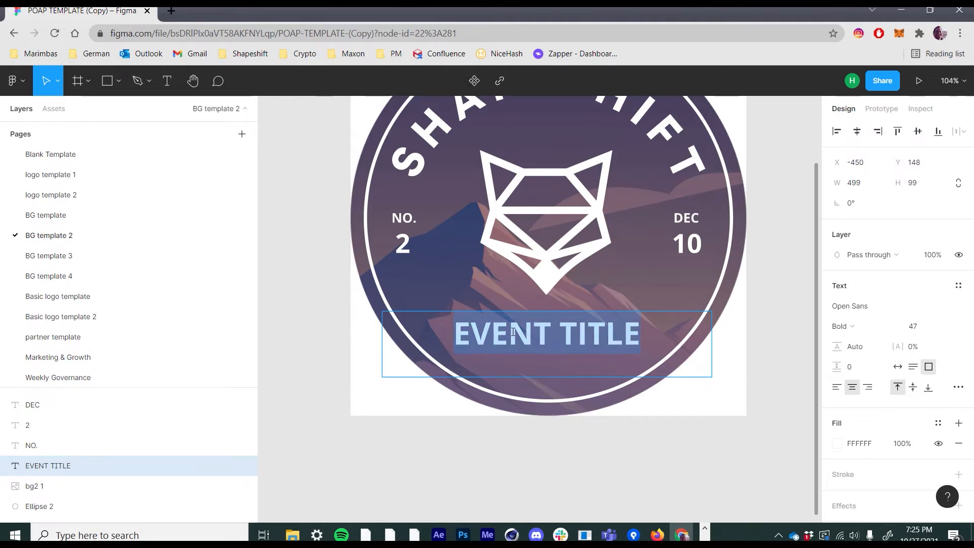
pyautogui.write('PRODUCT ')
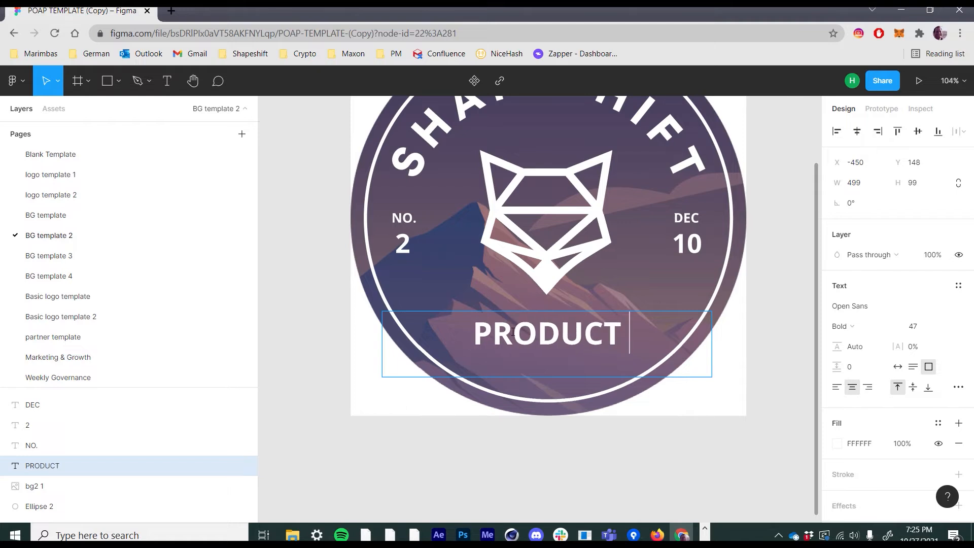
pyautogui.write('OFFICE HOUR')
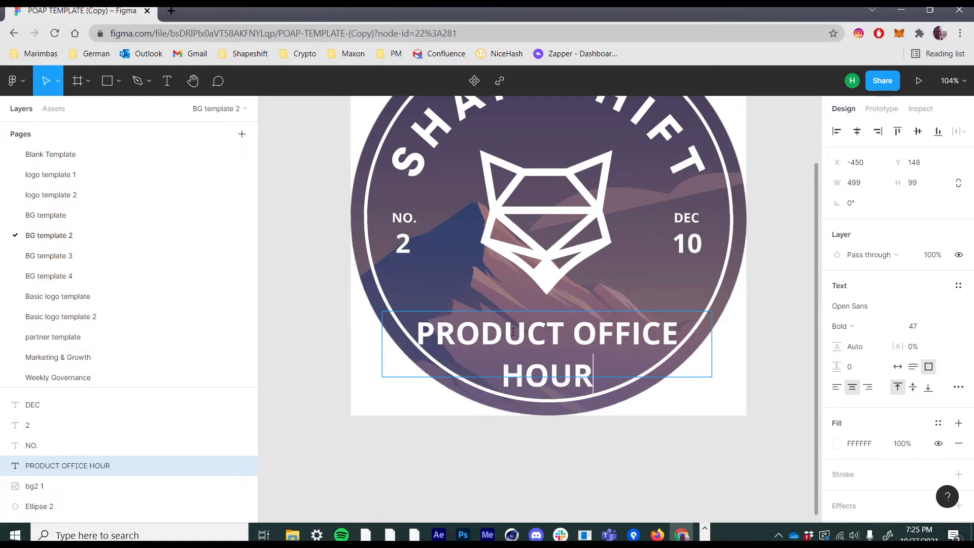
pyautogui.write('S')
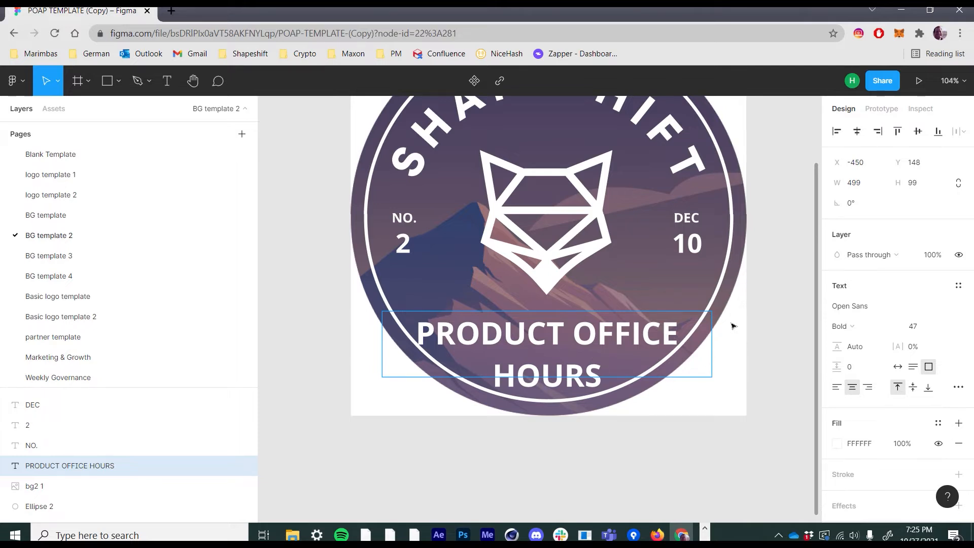
pyautogui.press('Escape')
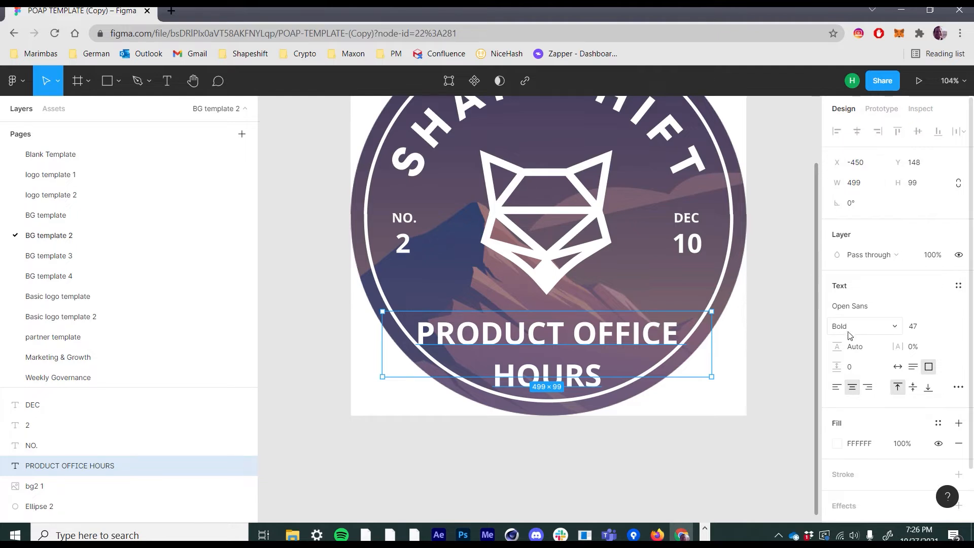
# - Set the font size of the PRODUCT OFFICE HOURS title to 40
pyautogui.click(916, 330)
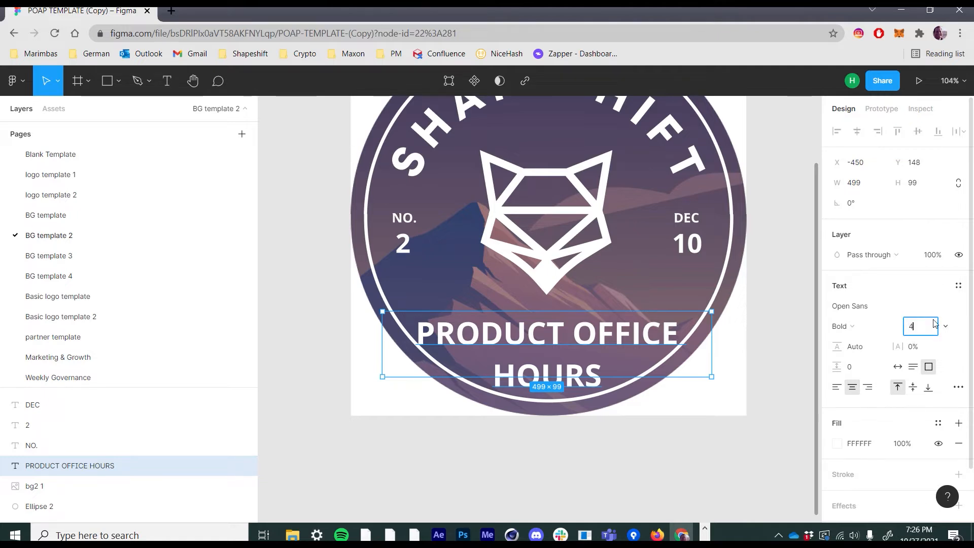
pyautogui.press('Return')
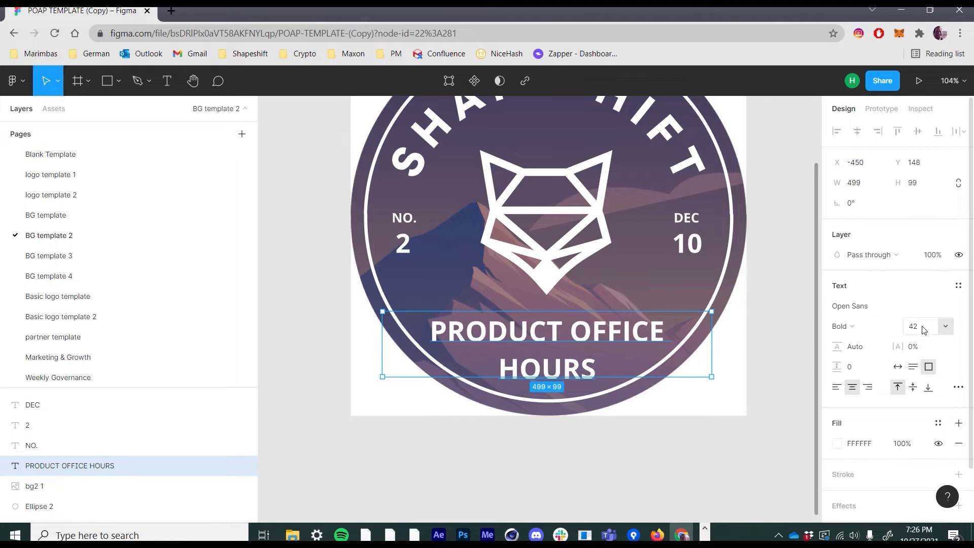
pyautogui.press('Down')
pyautogui.press('Down')
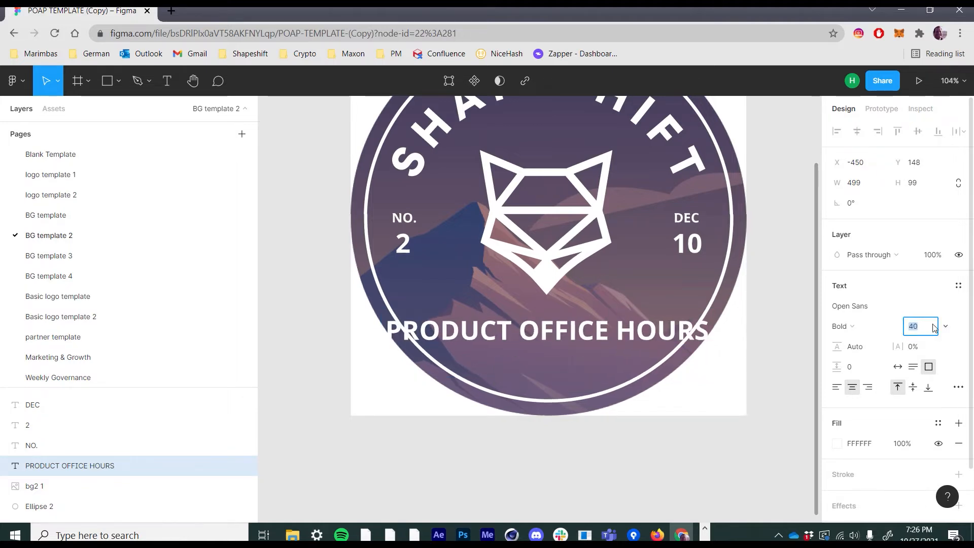
pyautogui.click(946, 326)
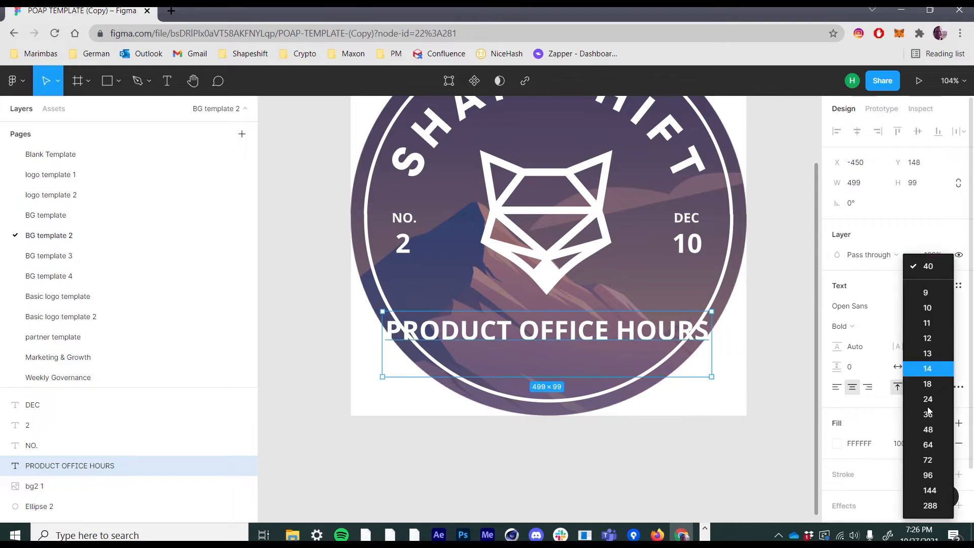
pyautogui.click(795, 371)
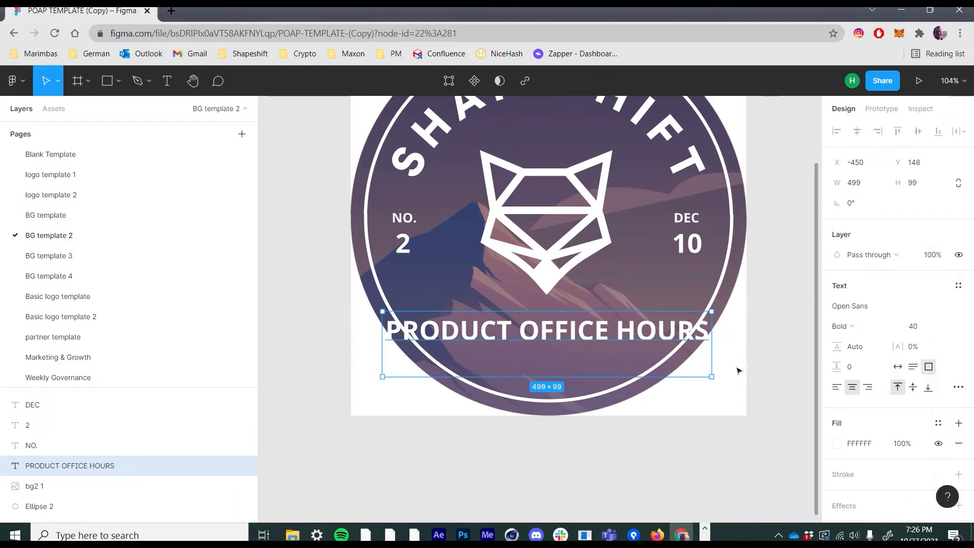
# - Break the PRODUCT OFFICE HOURS title into two centered lines, with PRODUCT above OFFICE HOURS
pyautogui.doubleClick(527, 332)
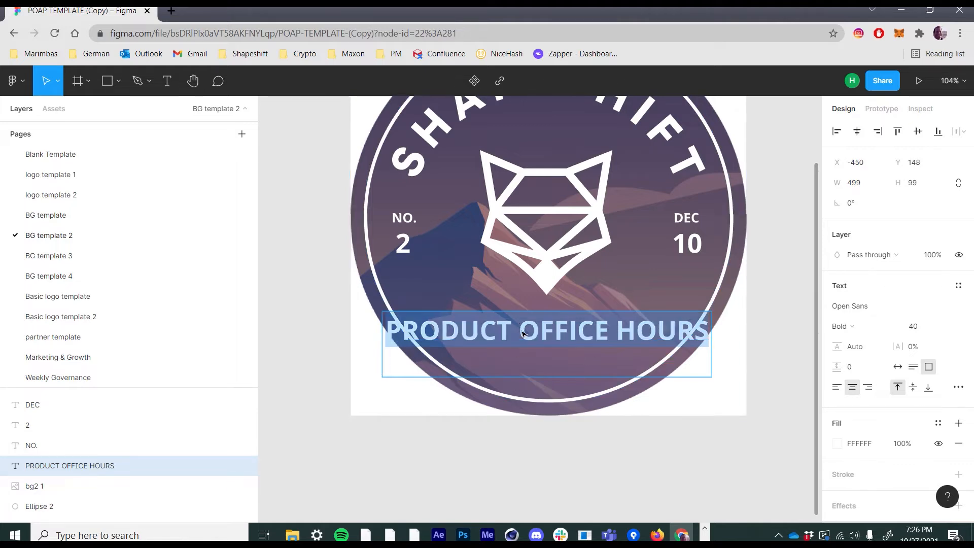
pyautogui.click(521, 327)
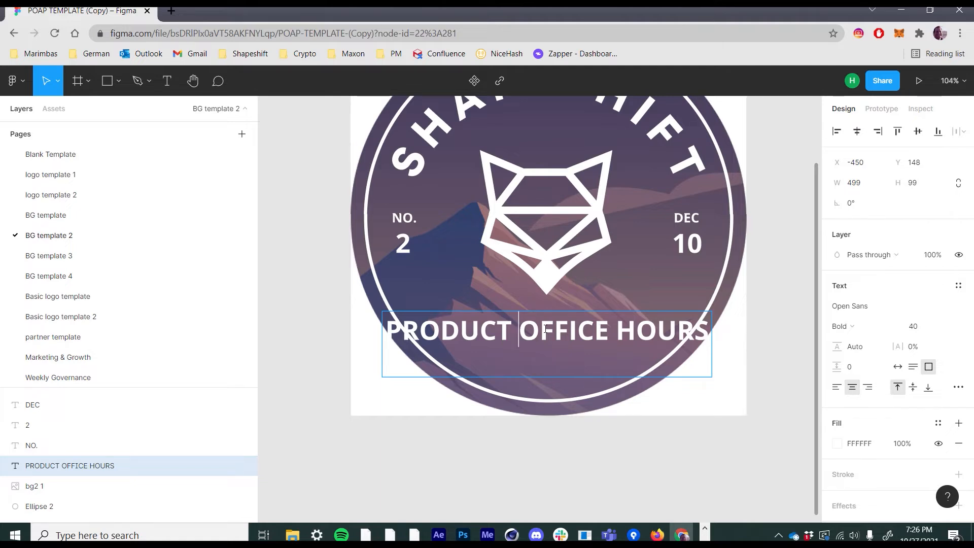
pyautogui.press('BackSpace')
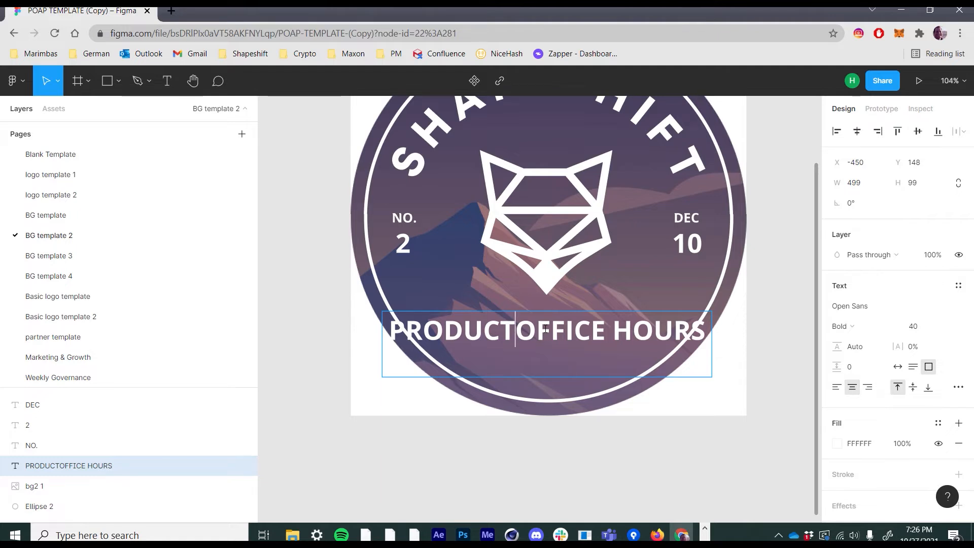
pyautogui.press('Return')
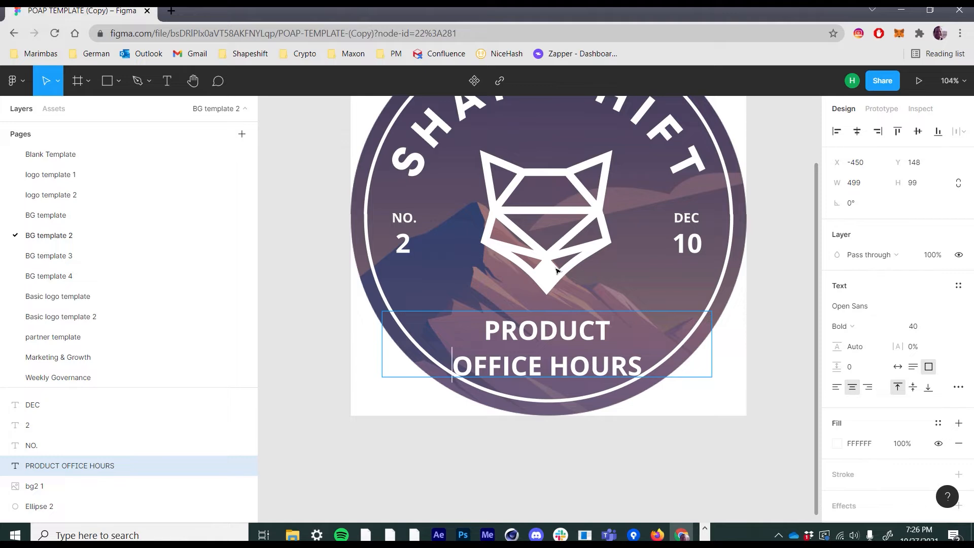
pyautogui.press('Escape')
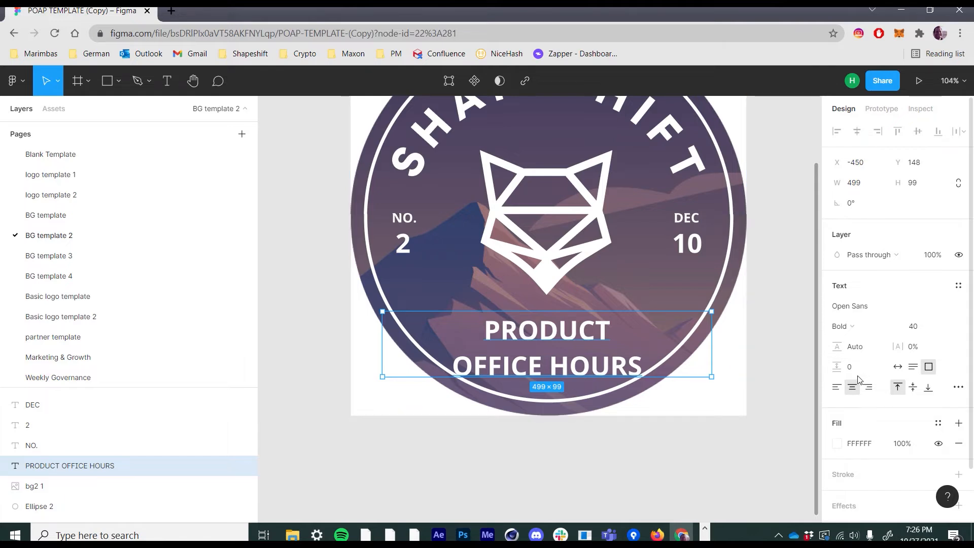
# - Reduce the line height of the two-line PRODUCT OFFICE HOURS title to 44
pyautogui.click(860, 348)
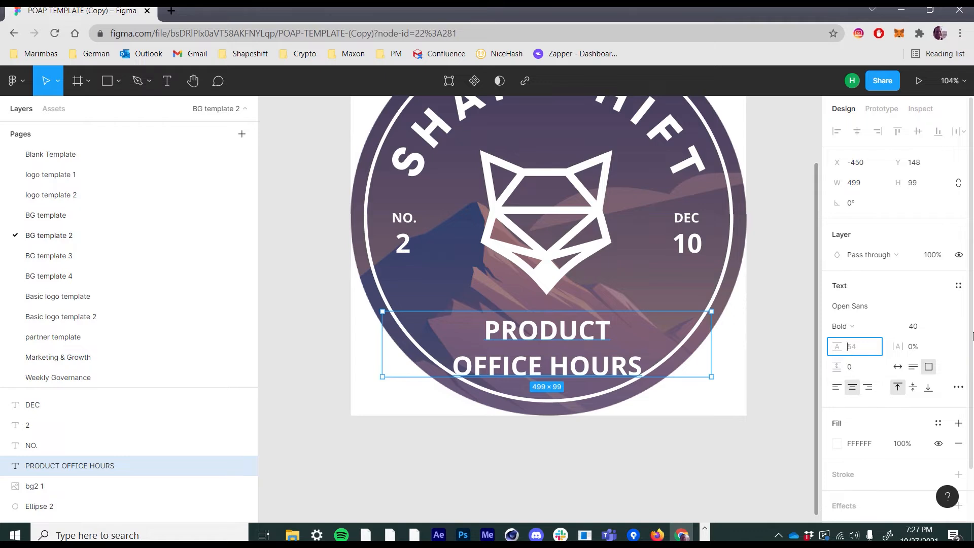
pyautogui.press('Down')
pyautogui.press('Down')
pyautogui.press('Down')
pyautogui.press('Down')
pyautogui.press('Down')
pyautogui.press('Down')
pyautogui.press('Down')
pyautogui.press('Down')
pyautogui.press('Down')
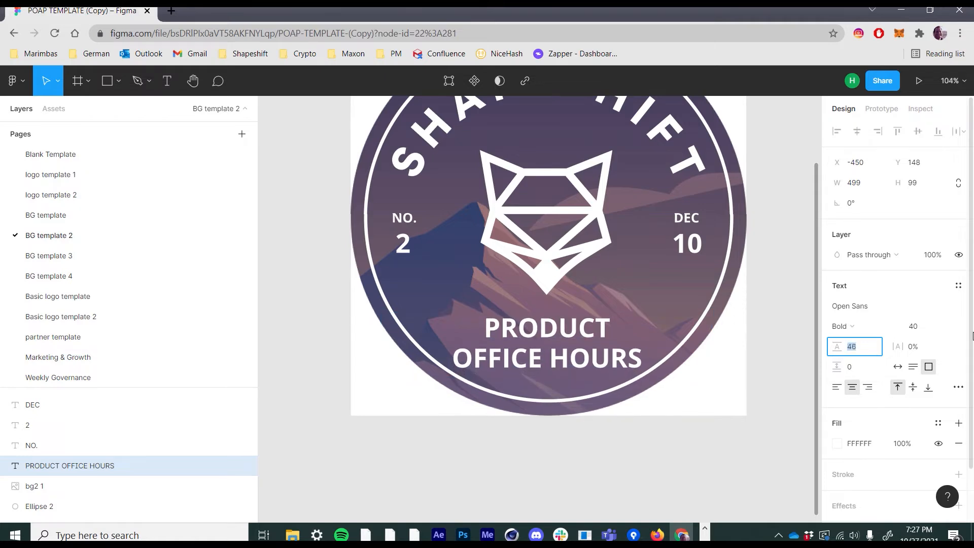
pyautogui.press('Down')
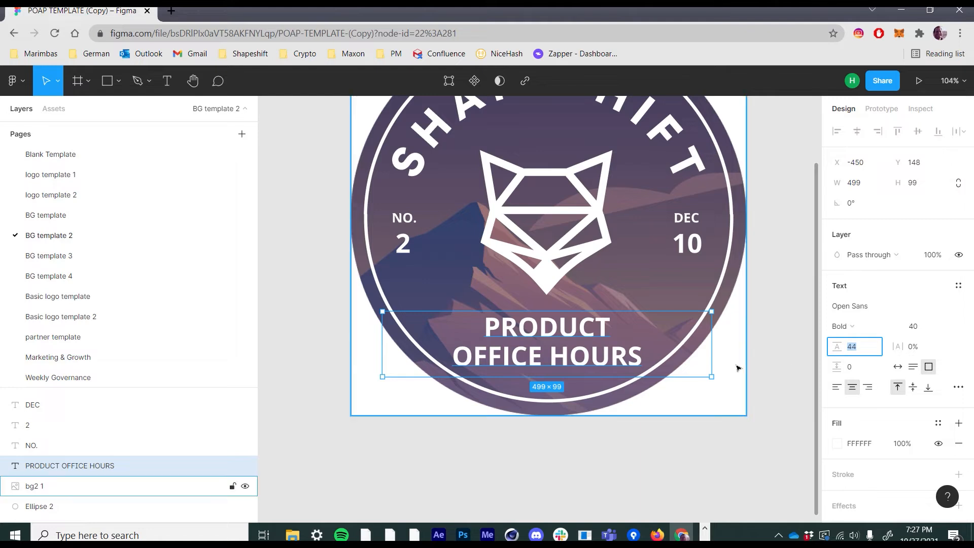
# - Nudge the PRODUCT OFFICE HOURS title up slightly so it sits closer beneath the fox logo
pyautogui.click(555, 329)
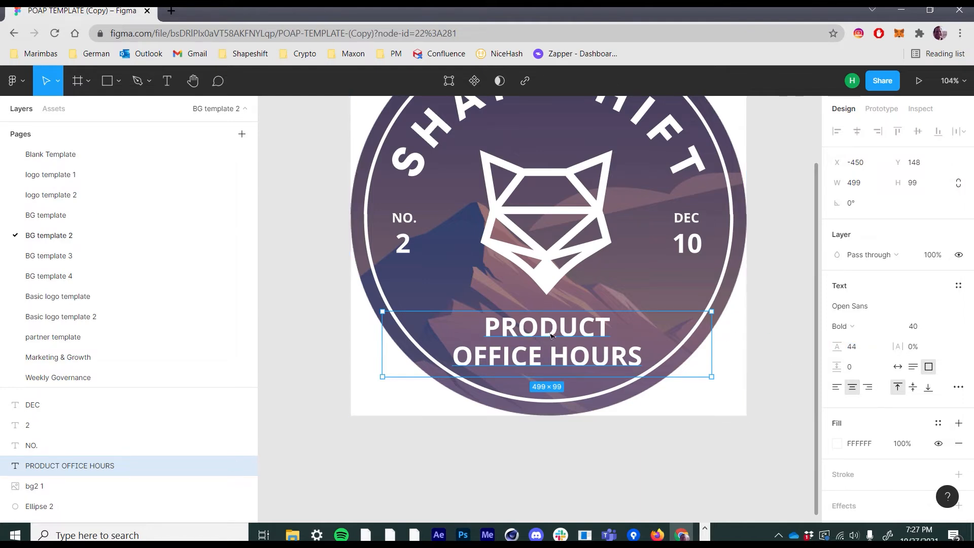
pyautogui.hotkey('shift', 'Up')
pyautogui.press('Up')
pyautogui.press('Up')
pyautogui.press('Up')
pyautogui.press('Up')
pyautogui.press('Up')
pyautogui.press('Up')
pyautogui.press('Down')
pyautogui.press('Down')
pyautogui.press('Down')
pyautogui.press('Down')
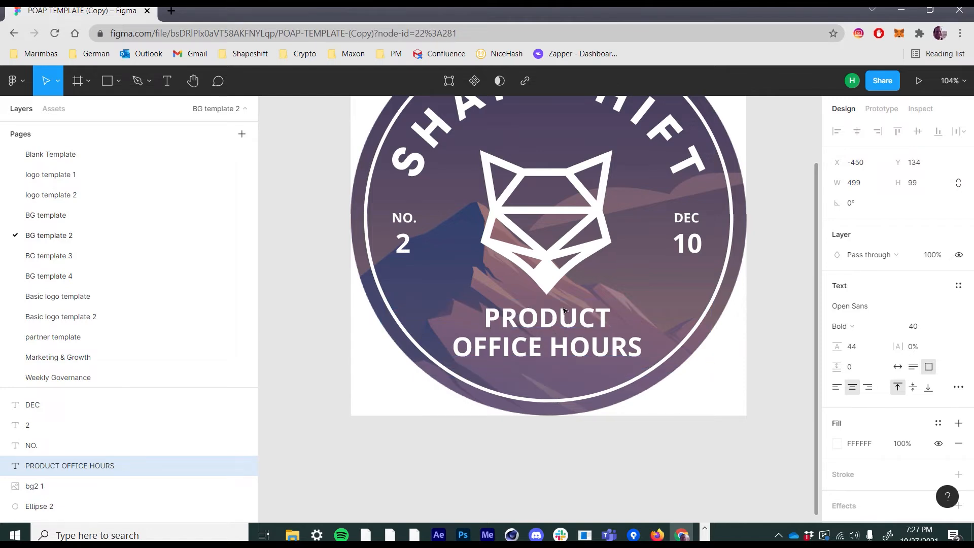
pyautogui.press('Up')
pyautogui.press('Up')
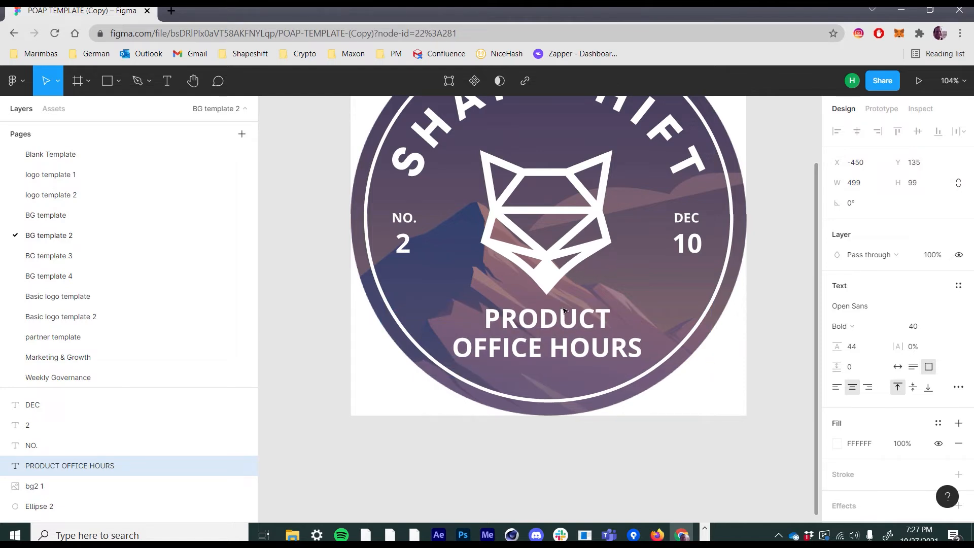
pyautogui.press('Down')
pyautogui.press('Down')
pyautogui.press('Down')
pyautogui.press('Down')
pyautogui.press('Up')
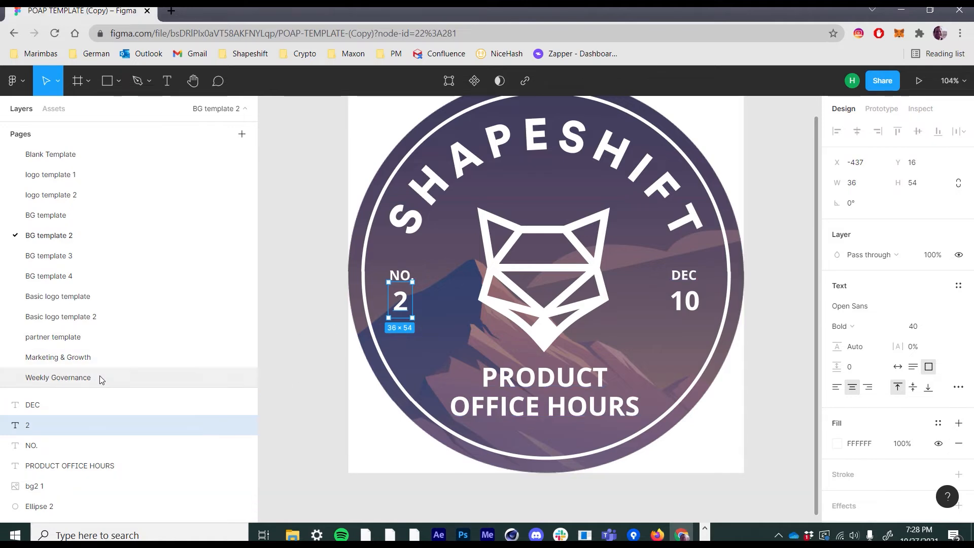
# - Try hiding the NO. label and the number 2 beneath it, then show both layers again
pyautogui.click(405, 277)
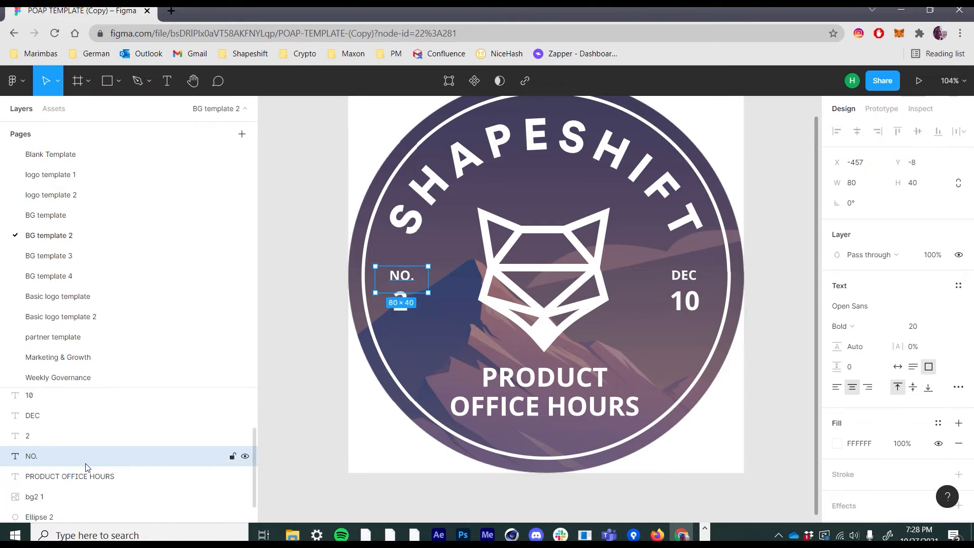
pyautogui.click(245, 457)
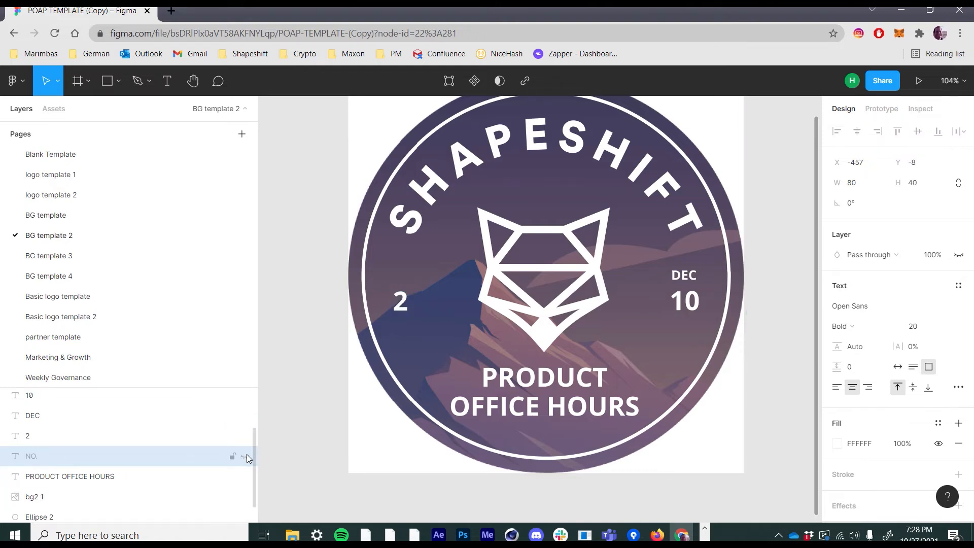
pyautogui.click(110, 439)
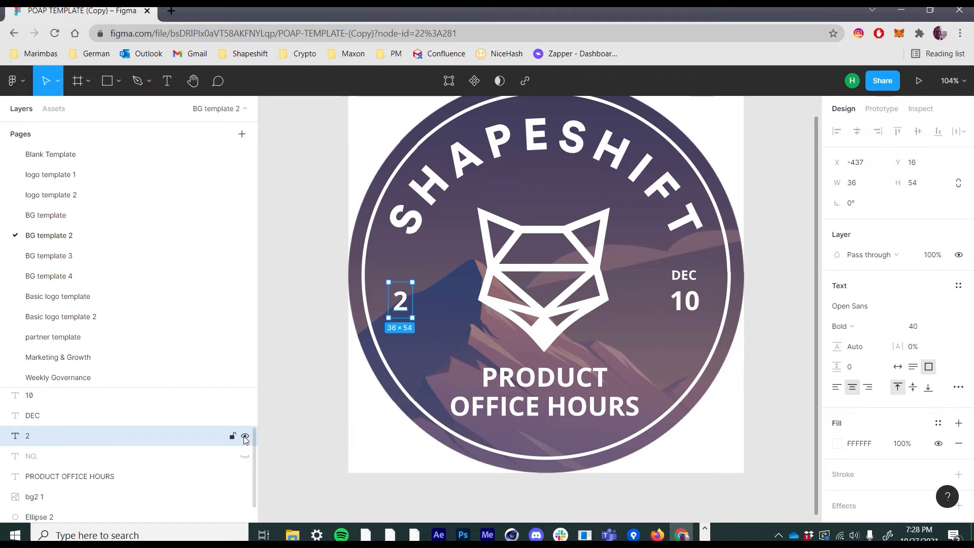
pyautogui.click(245, 437)
pyautogui.click(245, 437)
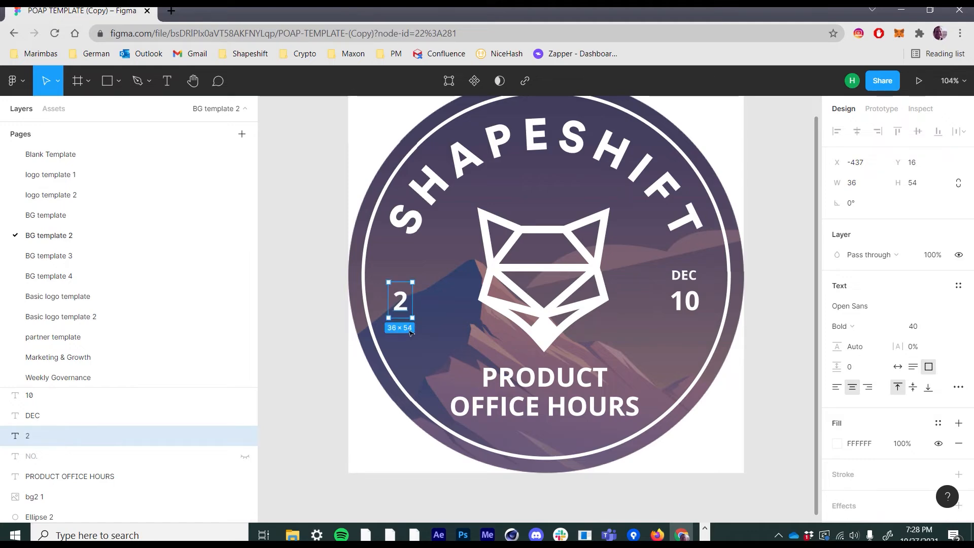
pyautogui.click(245, 457)
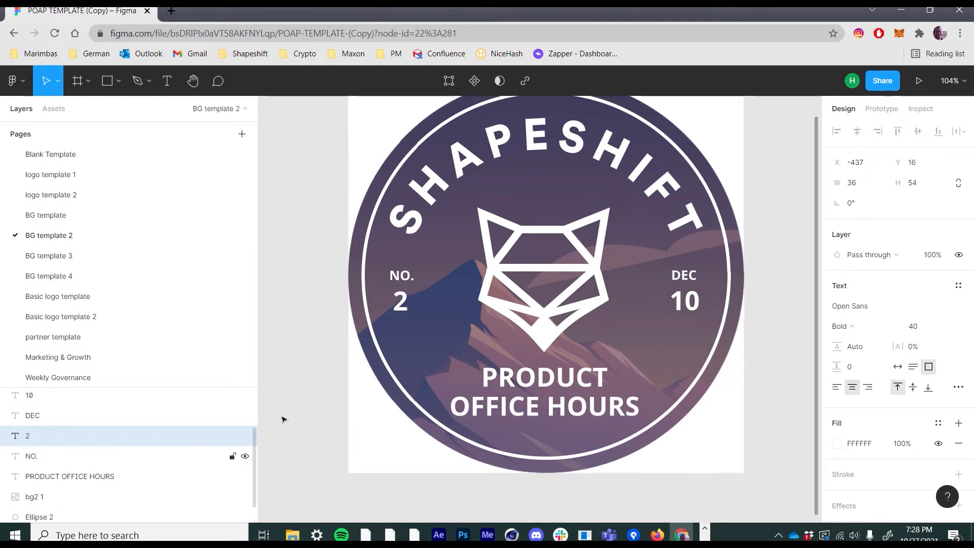
# - Change the number beneath NO. to 21 and enlarge its text box to 51 × 58 so both digits fit on one line
pyautogui.doubleClick(400, 304)
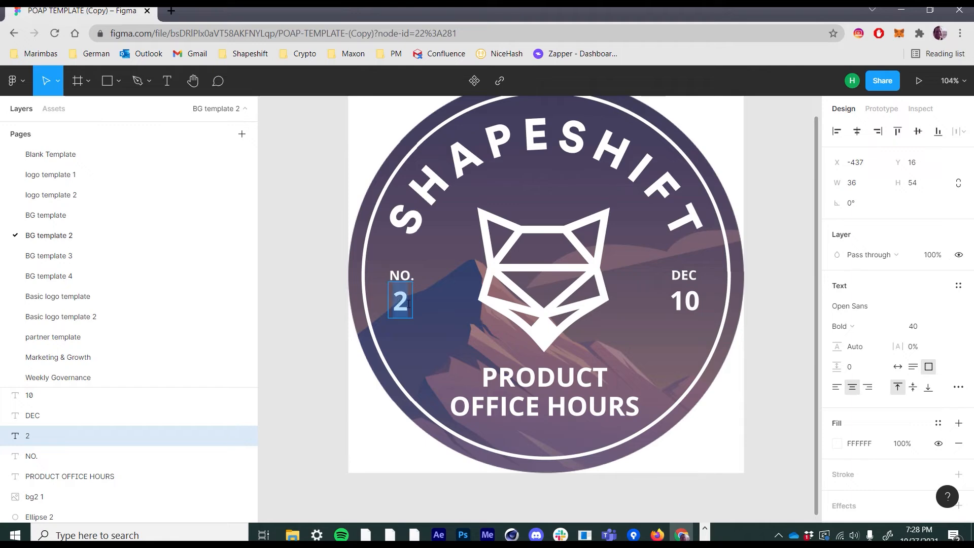
pyautogui.write('21')
pyautogui.press('Escape')
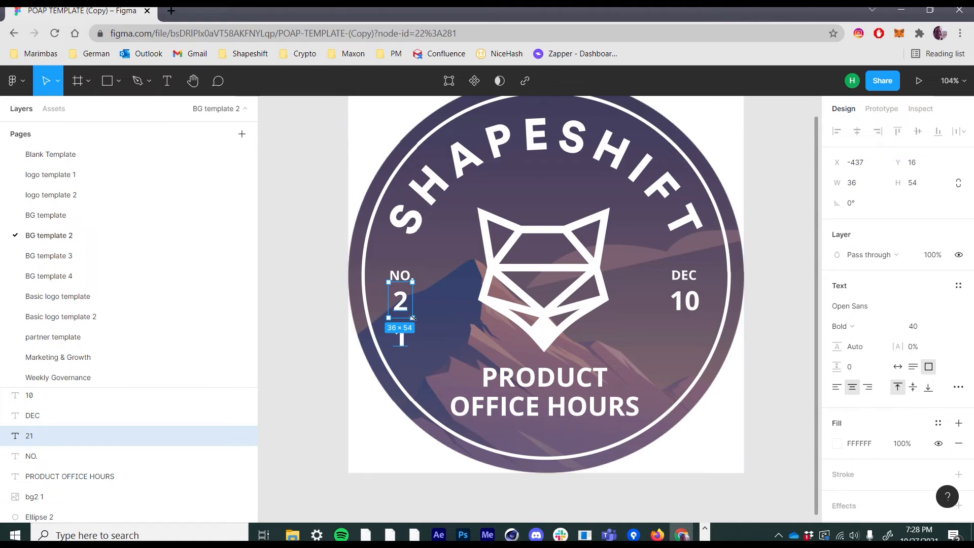
pyautogui.moveTo(413, 318); pyautogui.dragTo(422, 319)
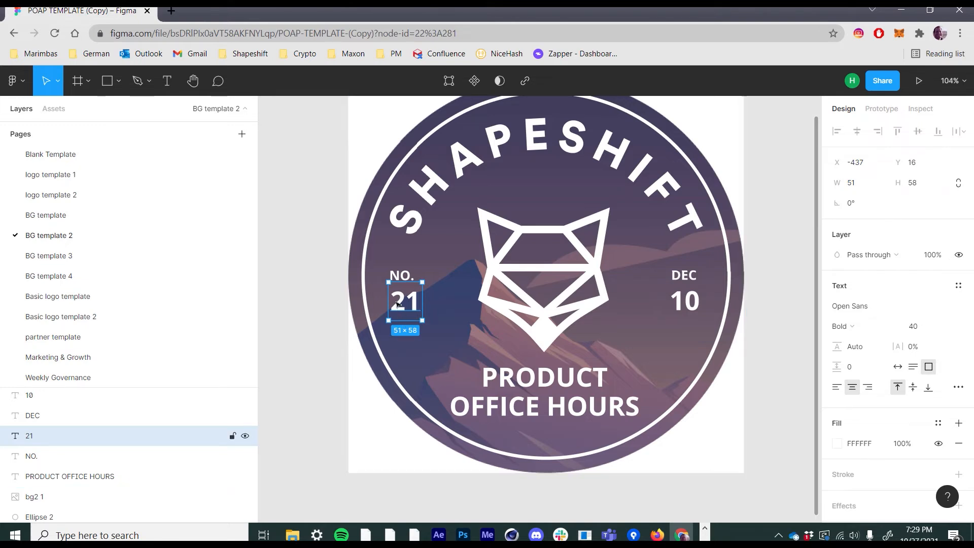
# - Shift the number 21 left to X -443 so it is centered beneath the NO. label
pyautogui.press('Left')
pyautogui.press('Left')
pyautogui.press('Left')
pyautogui.press('Left')
pyautogui.press('Left')
pyautogui.press('Left')
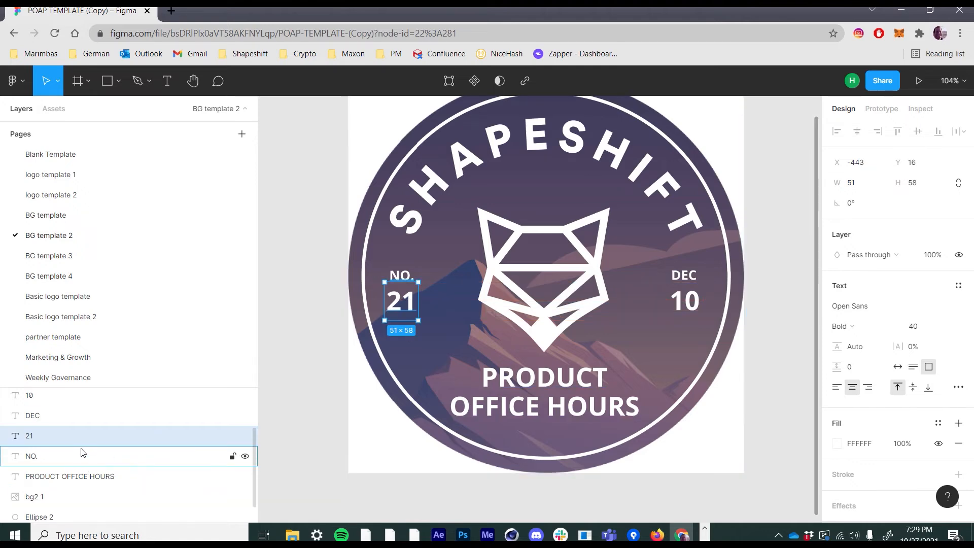
# - Hide the 21 and NO. text layers on the badge and clear the selection
pyautogui.click(245, 436)
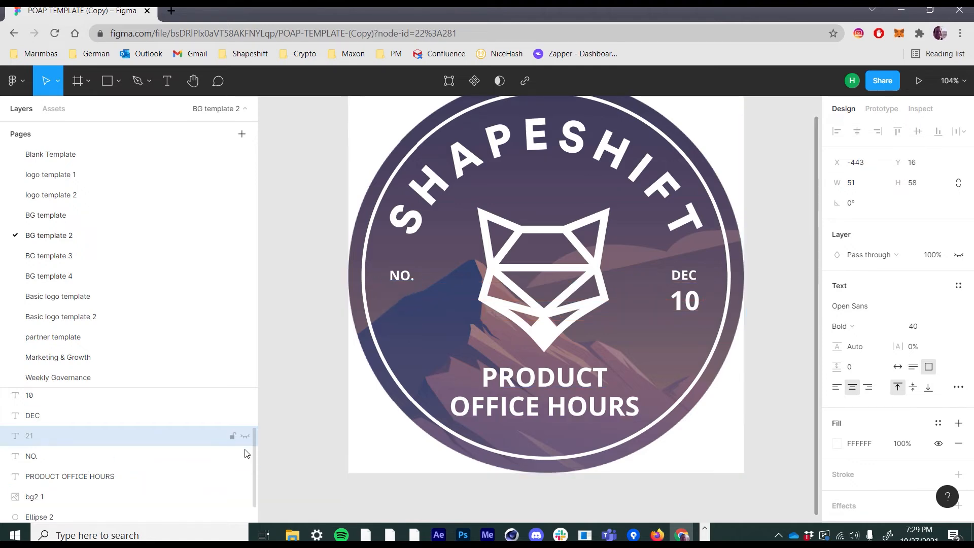
pyautogui.click(245, 457)
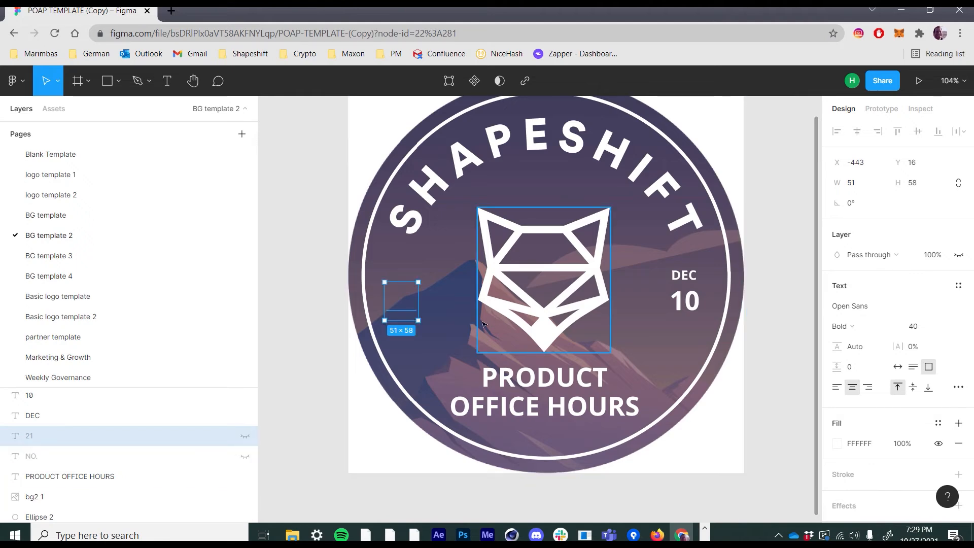
pyautogui.click(285, 381)
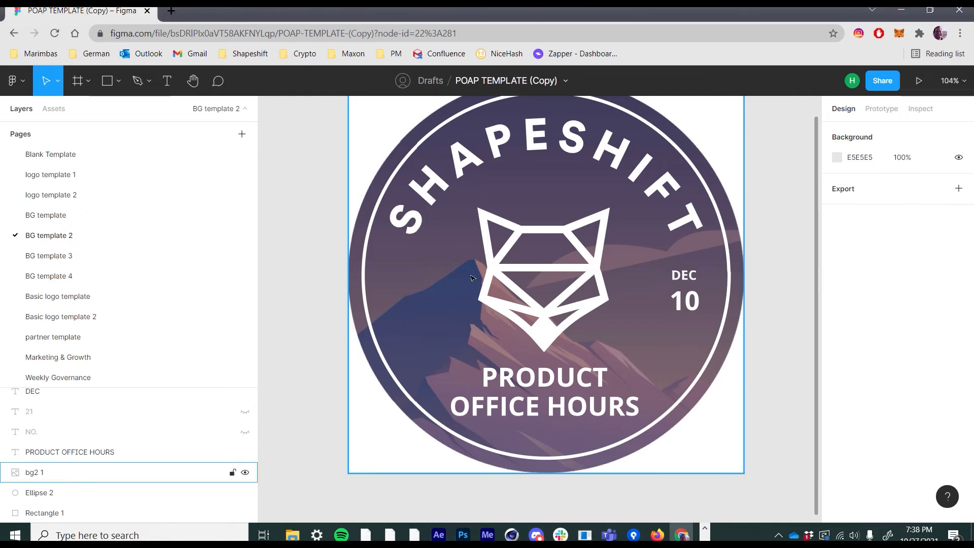
pyautogui.click(607, 281)
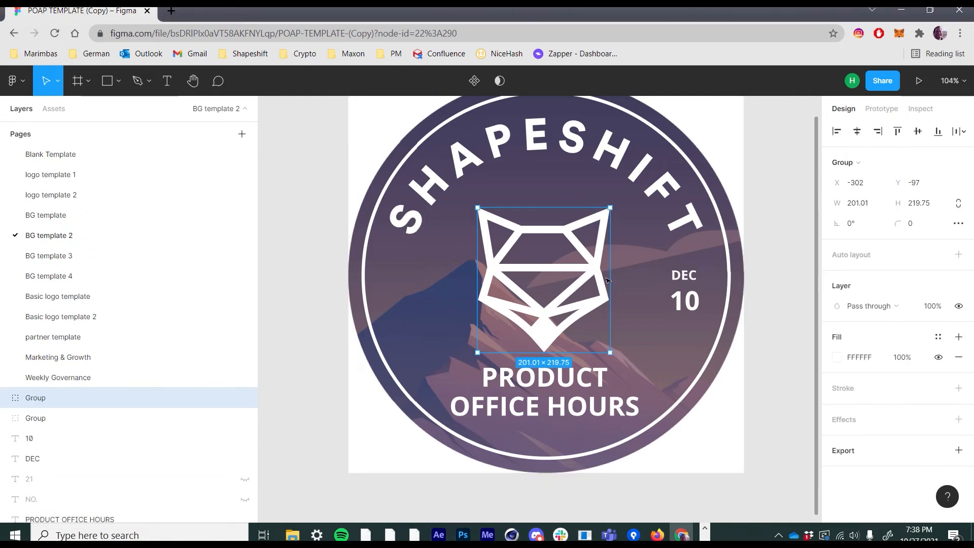
pyautogui.click(648, 170)
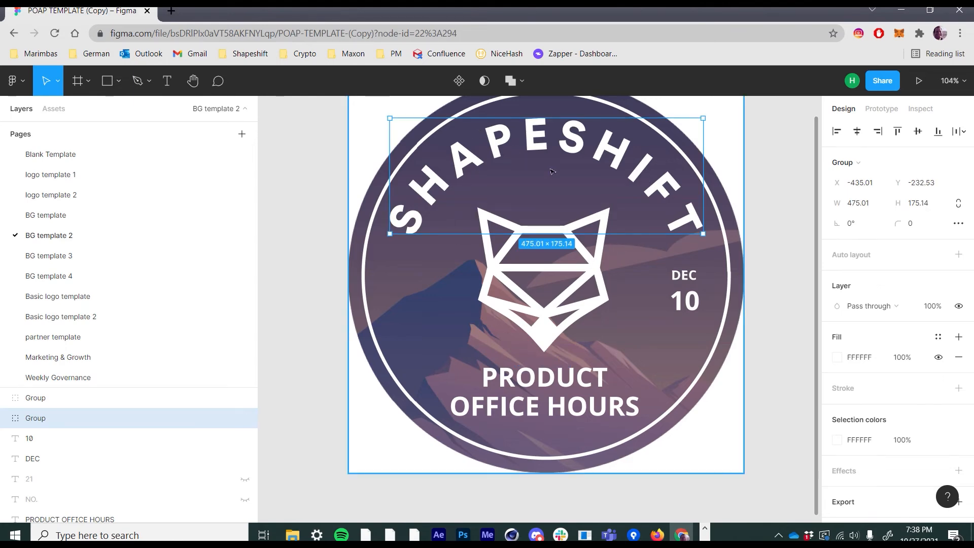
pyautogui.press('Escape')
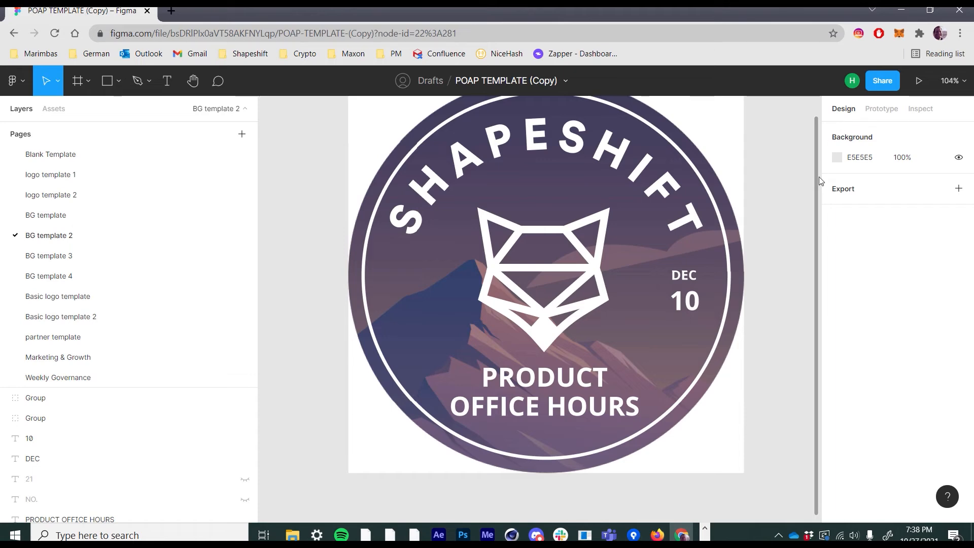
# - Add a 1x export setting to the BG template 2 page with PNG as the format
pyautogui.click(958, 191)
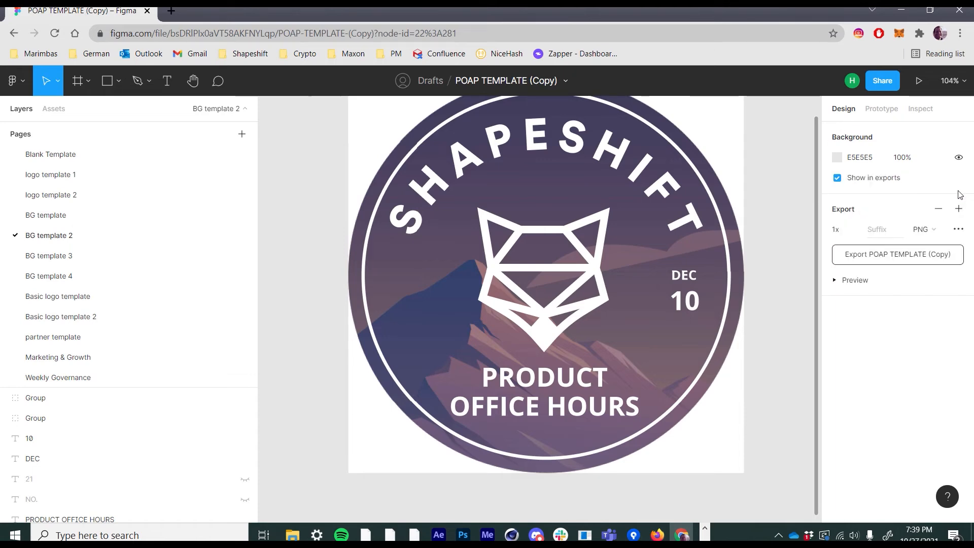
pyautogui.click(934, 232)
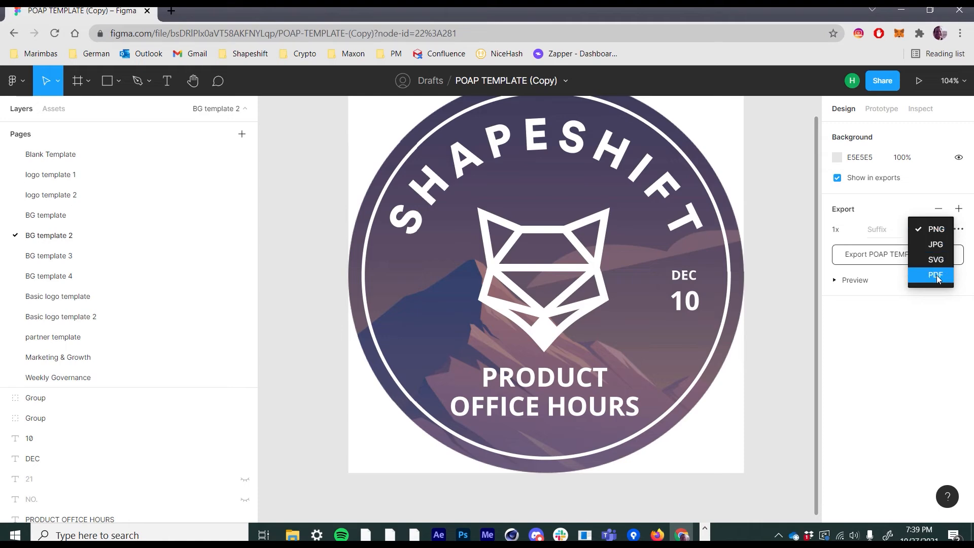
pyautogui.click(927, 230)
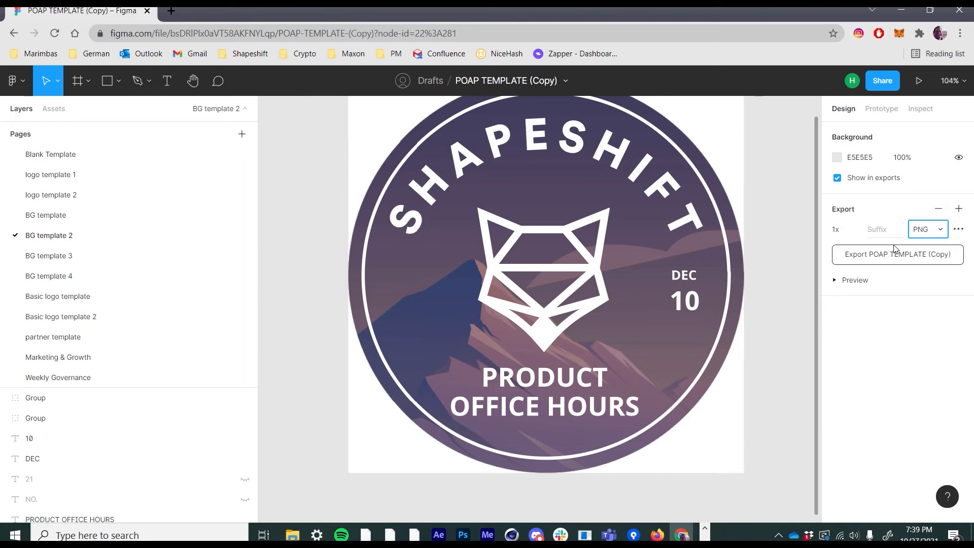
# - Preview the badge export and check the 1x PNG entry in the export dialog, closing it without exporting
pyautogui.click(835, 280)
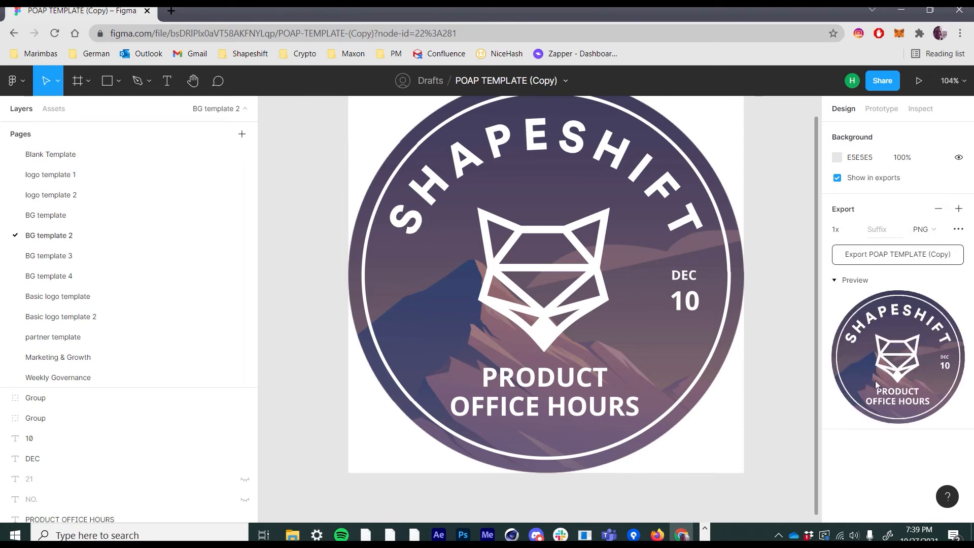
pyautogui.click(865, 255)
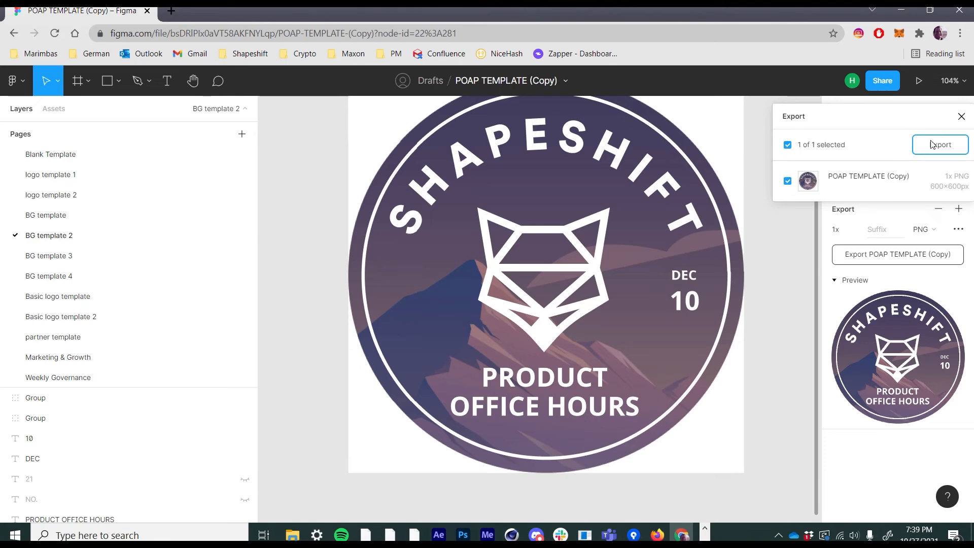
pyautogui.click(962, 118)
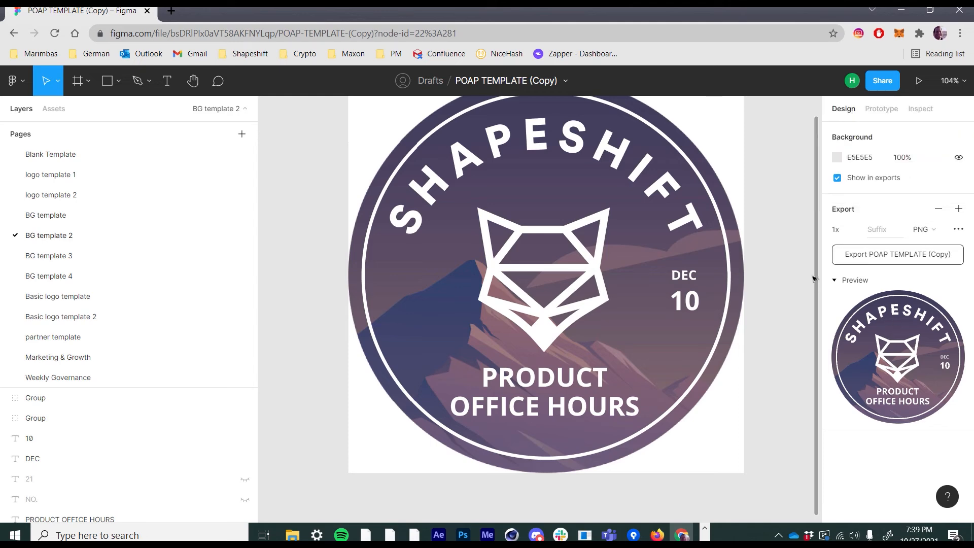
# - Collapse the export preview and add two more PNG export settings at 2x and 3x
pyautogui.click(836, 281)
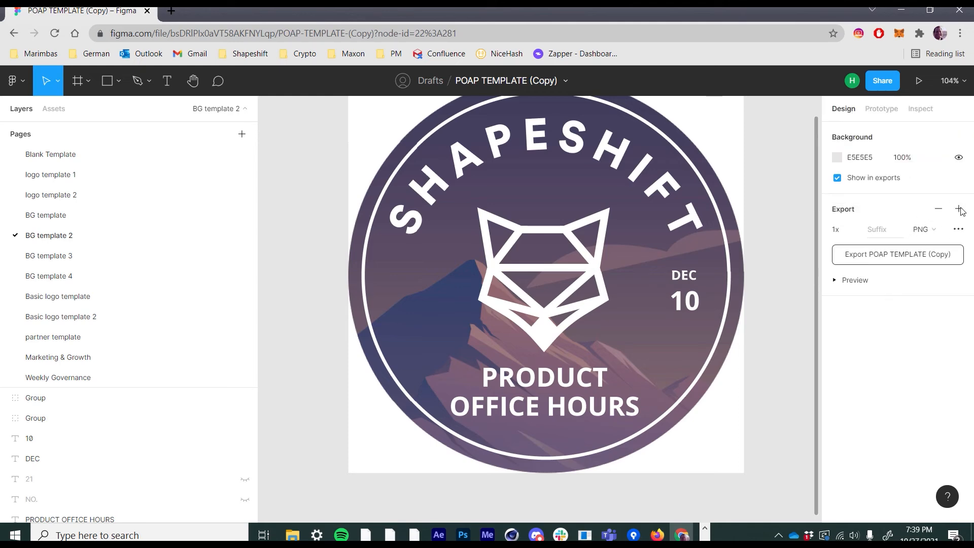
pyautogui.click(959, 209)
pyautogui.click(960, 209)
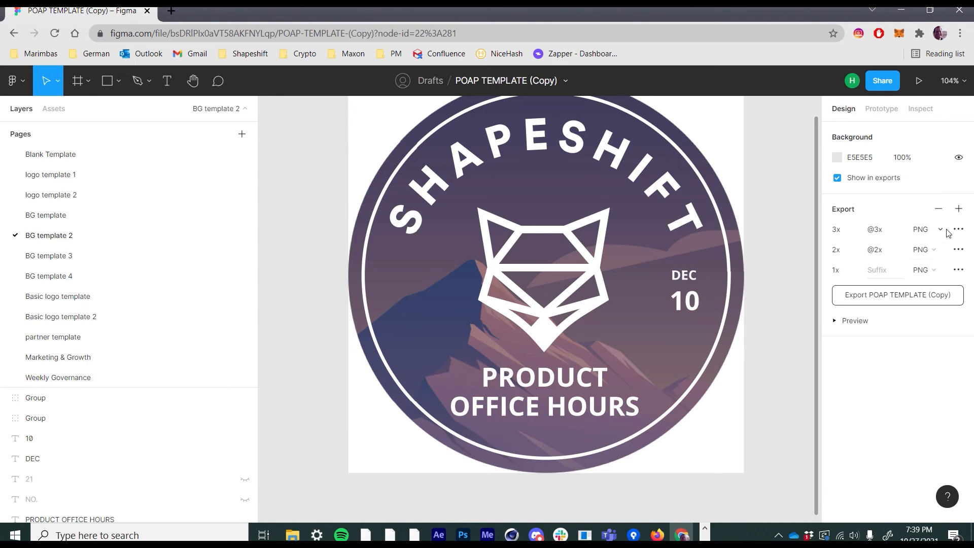
pyautogui.click(929, 229)
pyautogui.click(935, 274)
pyautogui.click(929, 249)
pyautogui.click(936, 282)
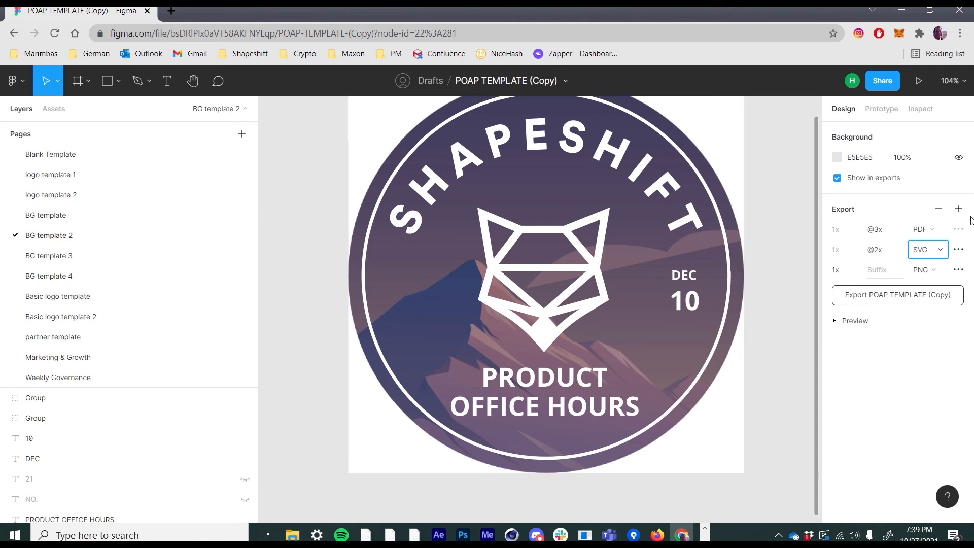
pyautogui.click(937, 294)
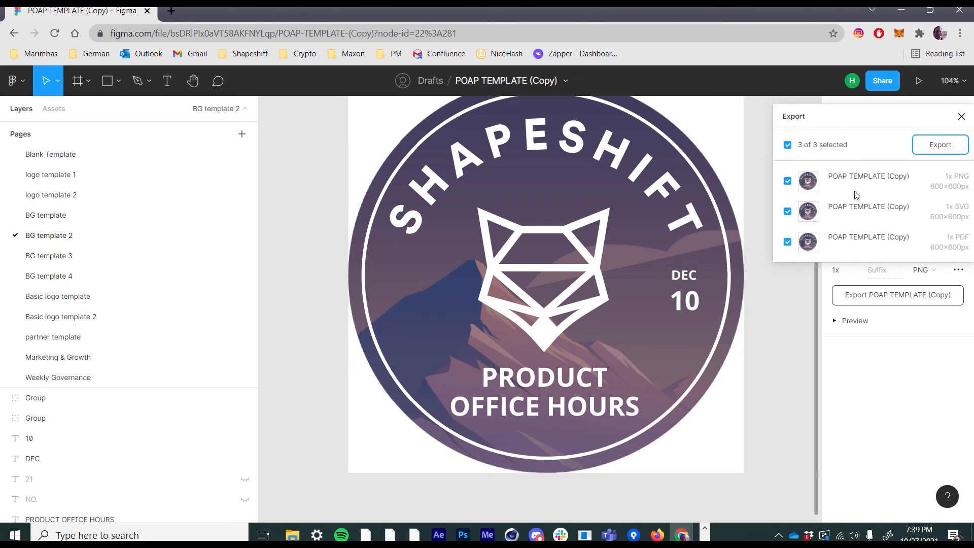
pyautogui.click(961, 117)
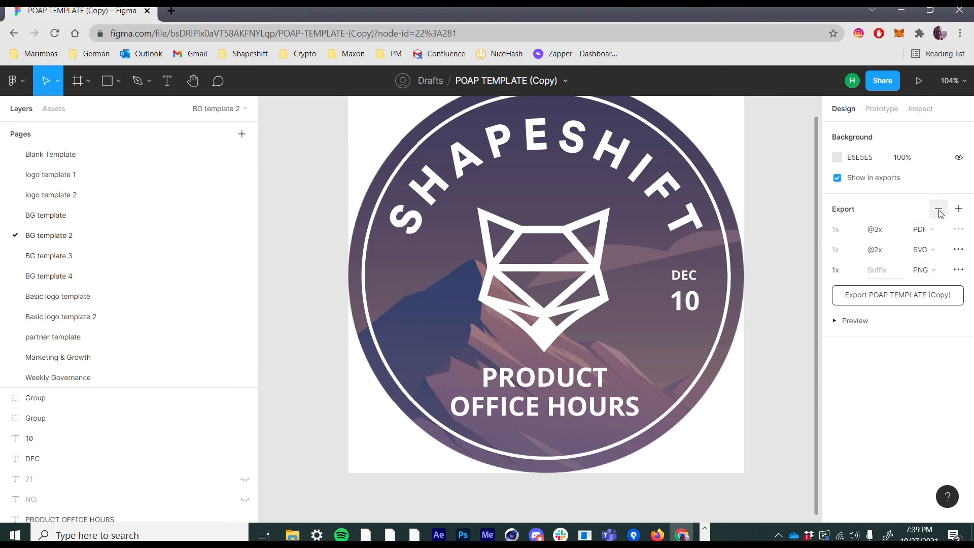
# - Replace the three export settings on the BG template 2 page with a single 1x PNG setting
pyautogui.click(940, 211)
pyautogui.click(940, 212)
pyautogui.click(940, 212)
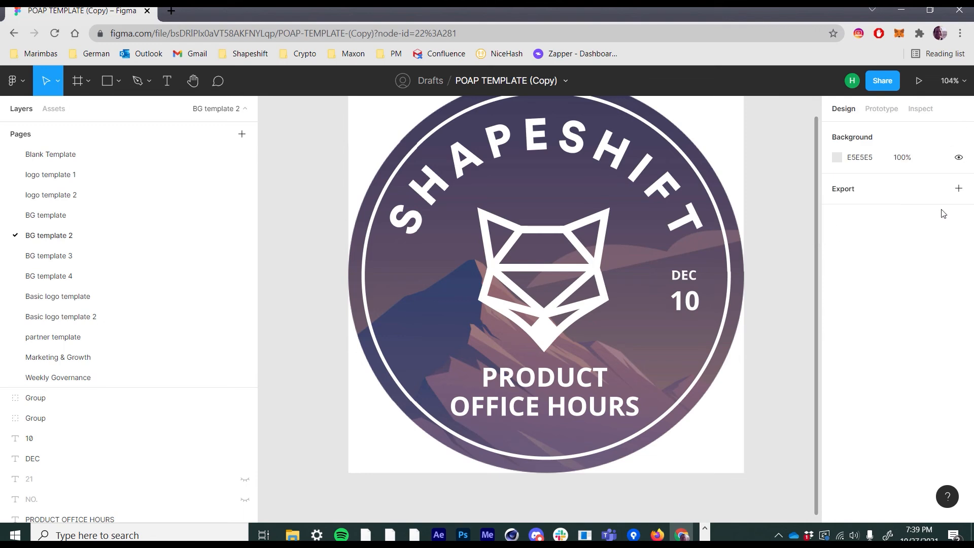
pyautogui.click(960, 190)
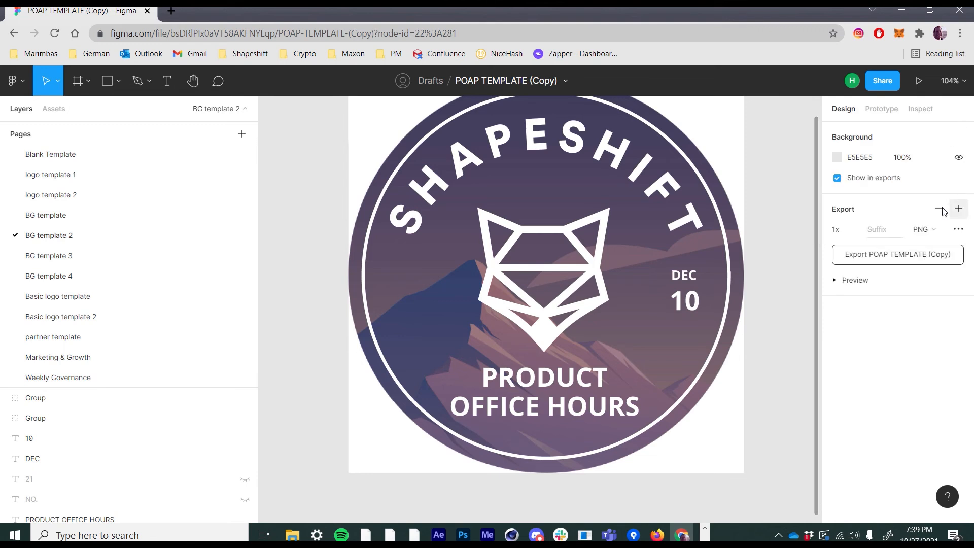
# - Export the badge as a PNG and open the downloaded POAP TEMPLATE (Copy).png in Photoshop
pyautogui.click(895, 259)
pyautogui.click(920, 147)
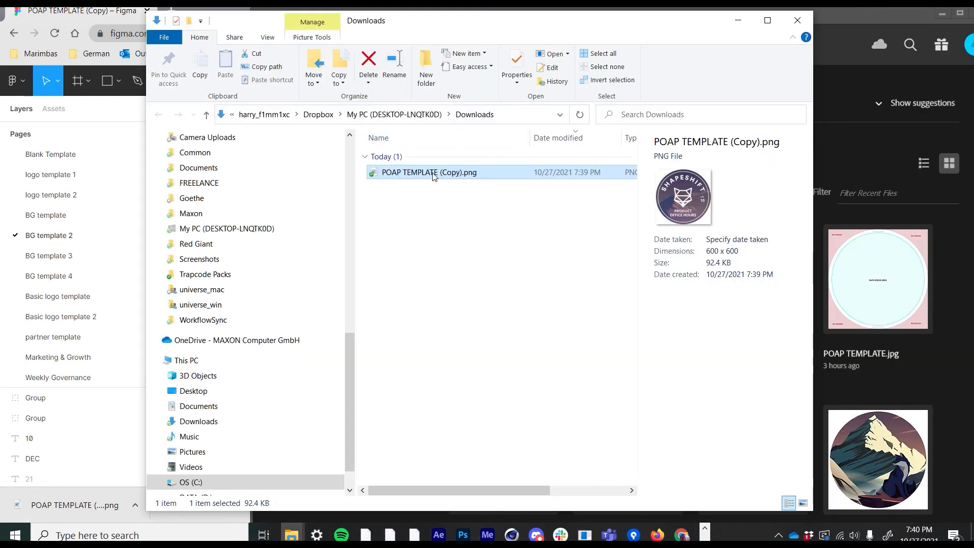
pyautogui.moveTo(431, 174); pyautogui.dragTo(667, 255)
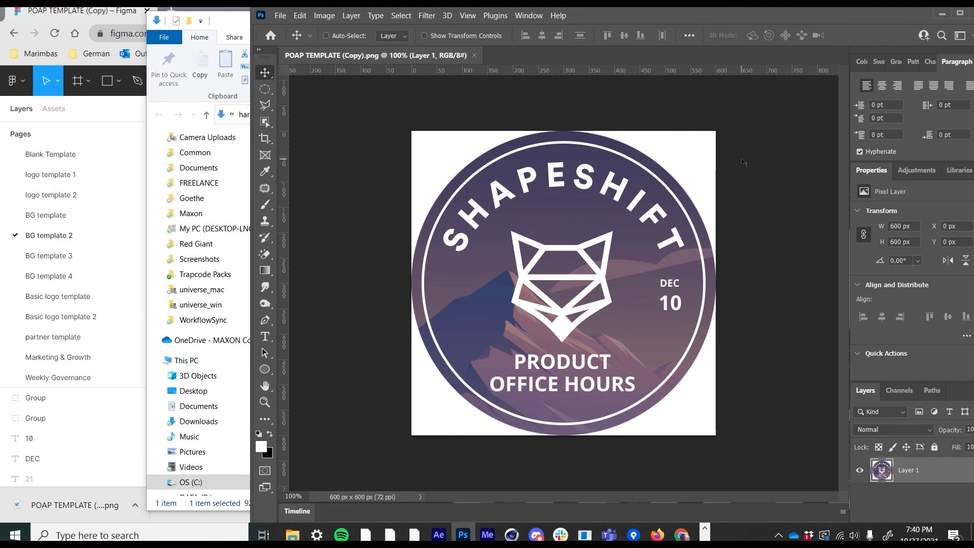
# - Switch back to Figma and view the BG template 3, BG template 4, Basic logo template, Basic logo template 2 and Marketing & Growth pages
pyautogui.click(135, 238)
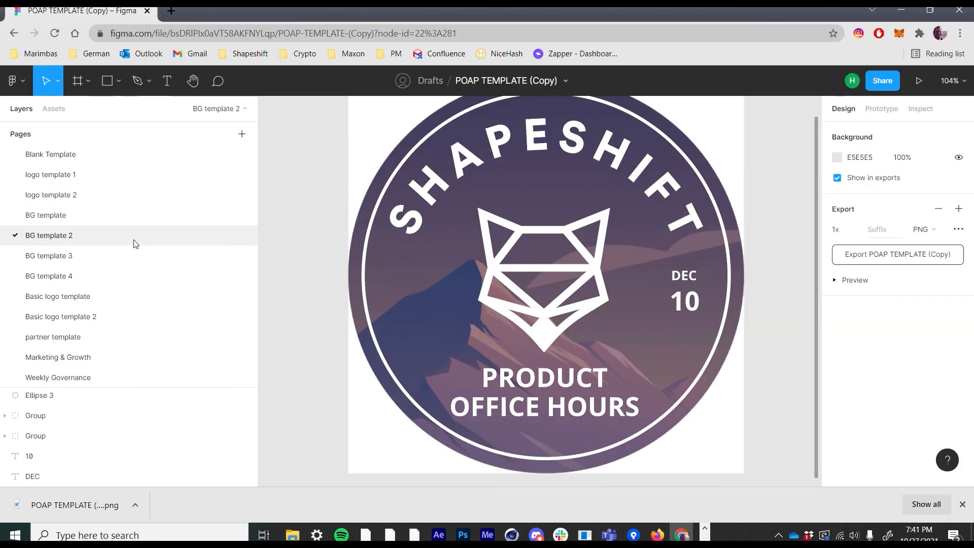
pyautogui.click(134, 256)
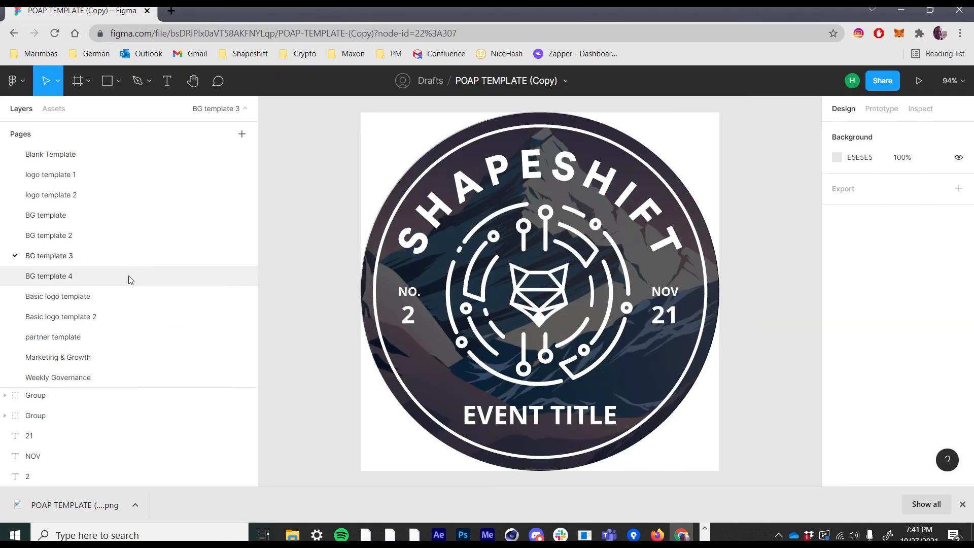
pyautogui.click(129, 277)
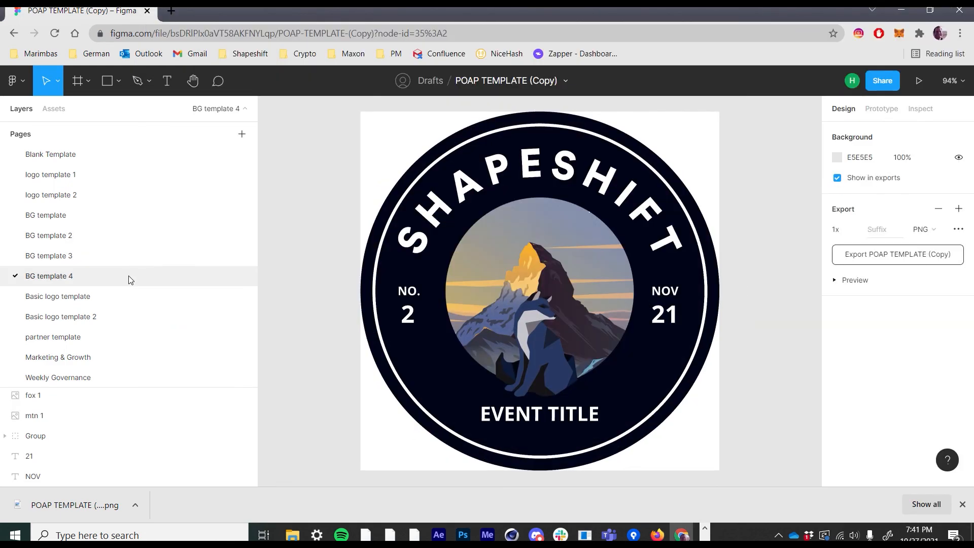
pyautogui.click(123, 304)
pyautogui.click(101, 311)
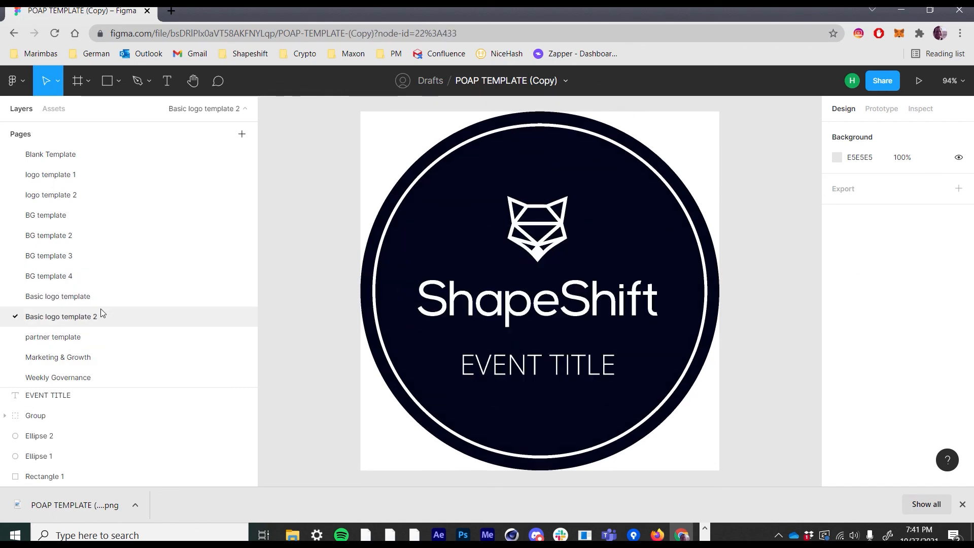
pyautogui.click(106, 358)
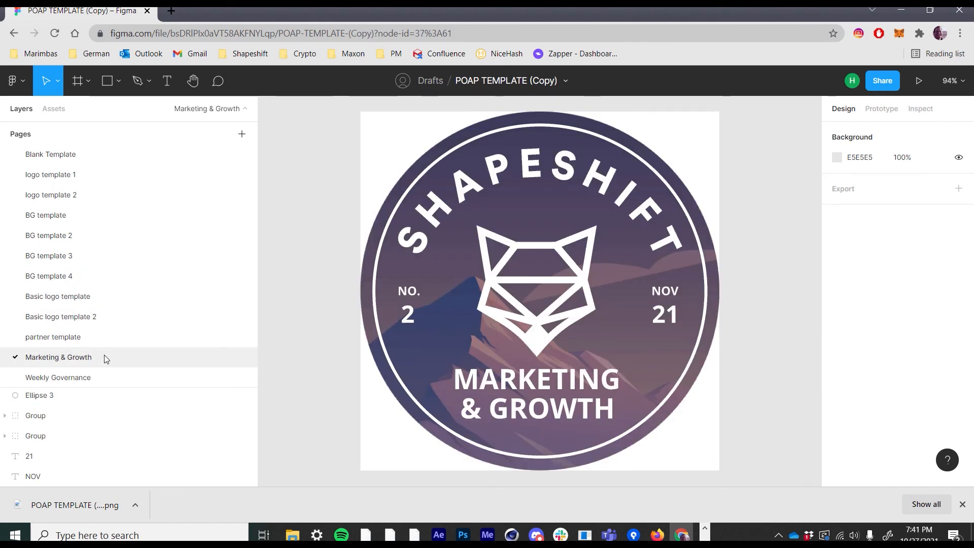